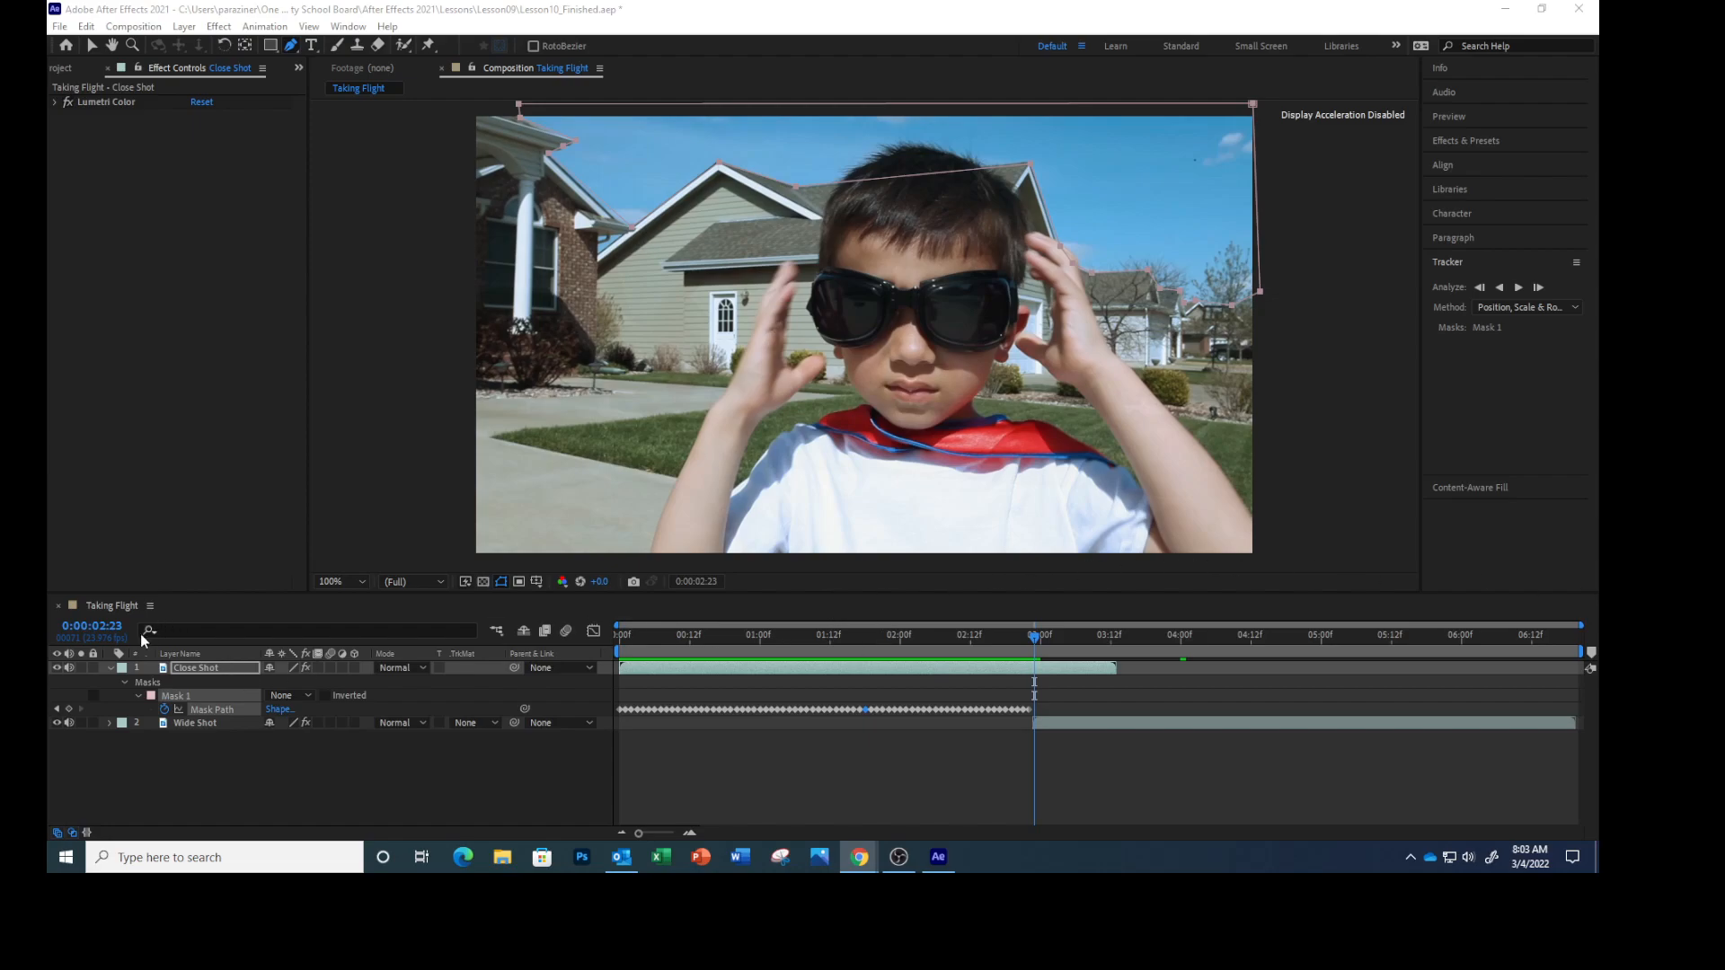
Move the current time to 0:00:02:02 and duplicate the Close Shot layer
left_click(112, 629)
type("202")
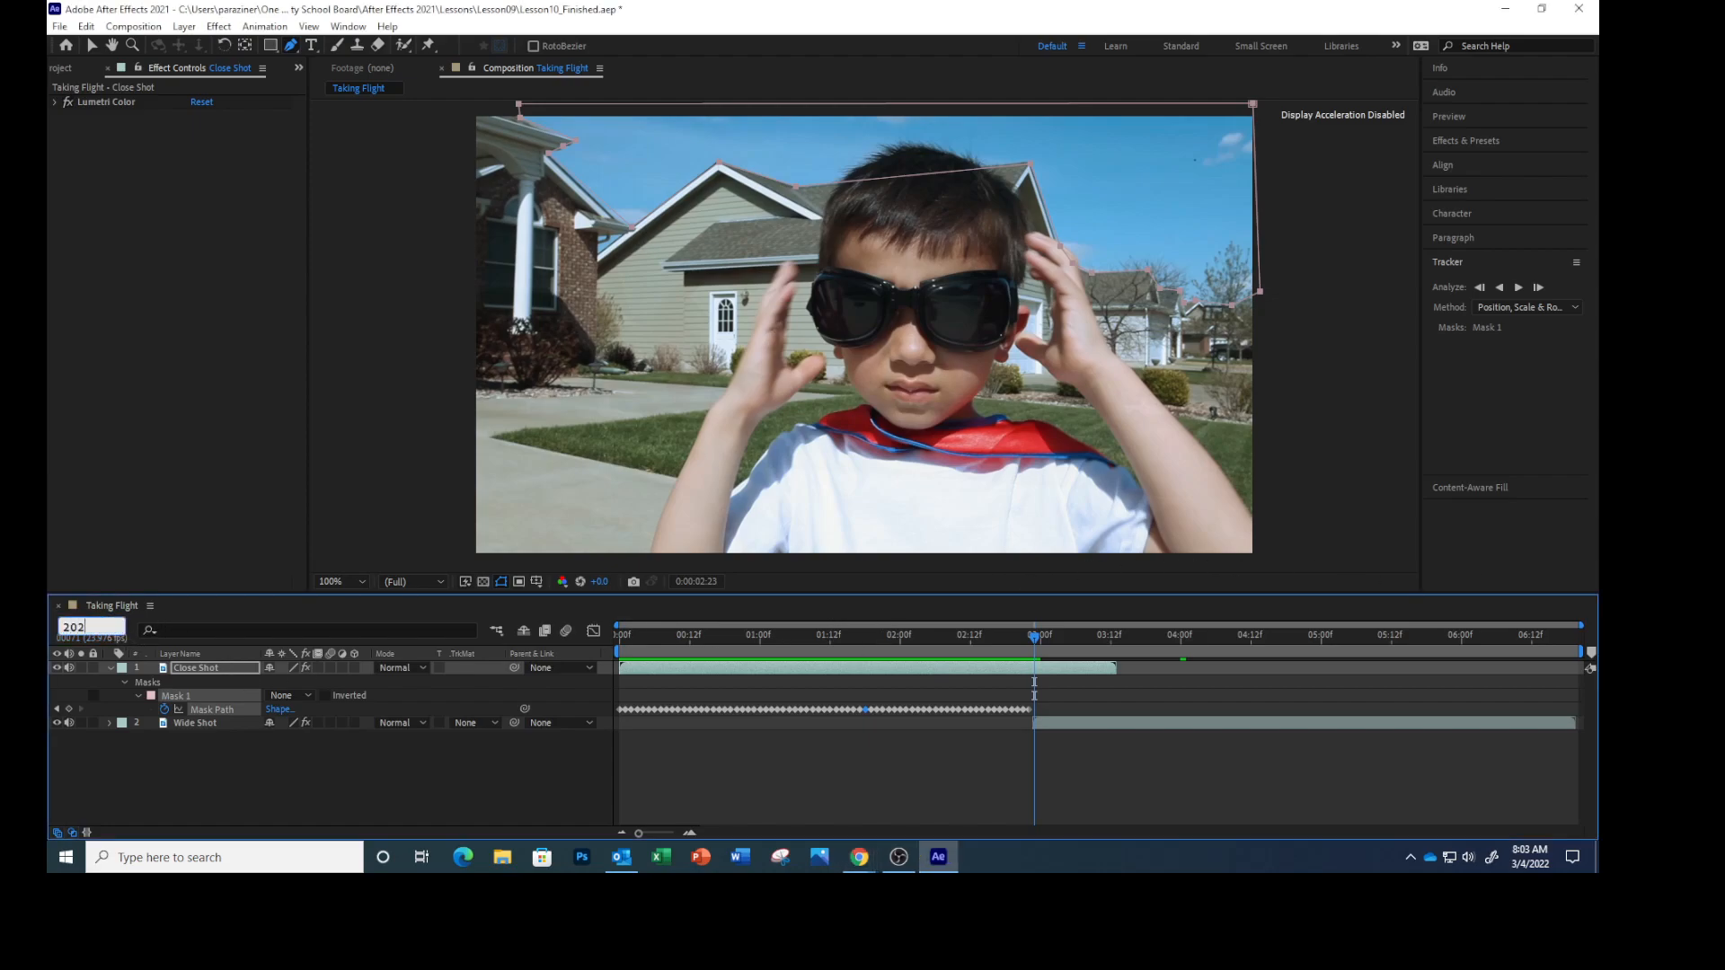
key("Return")
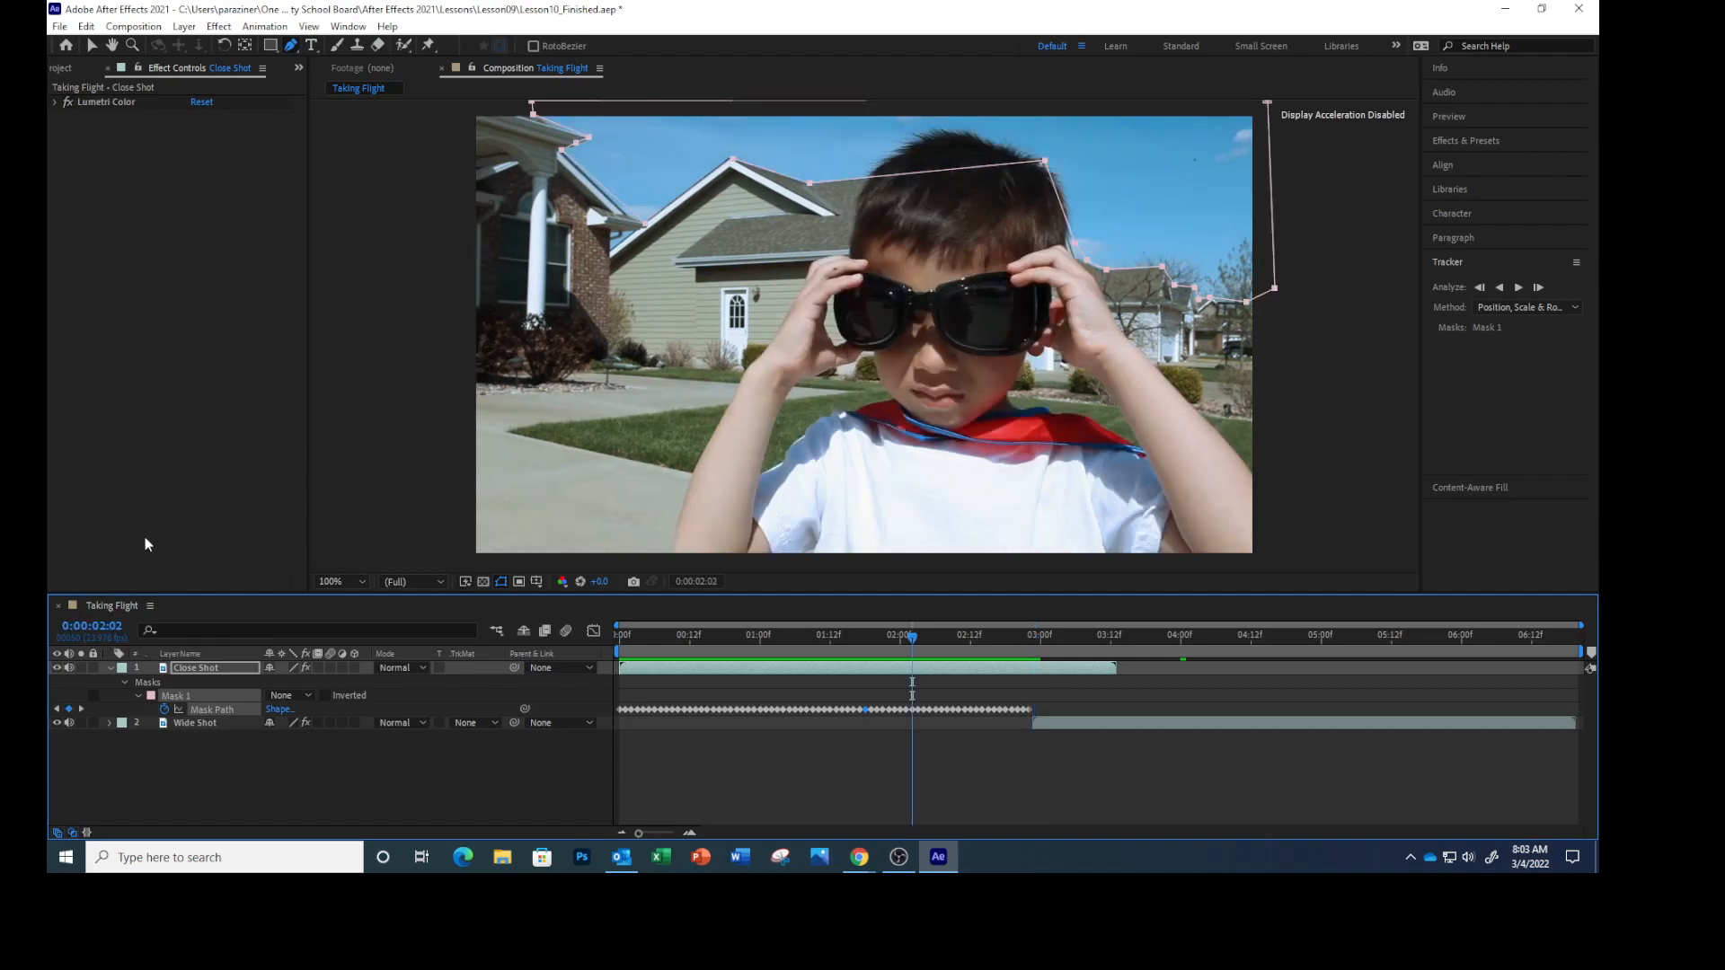
left_click(209, 668)
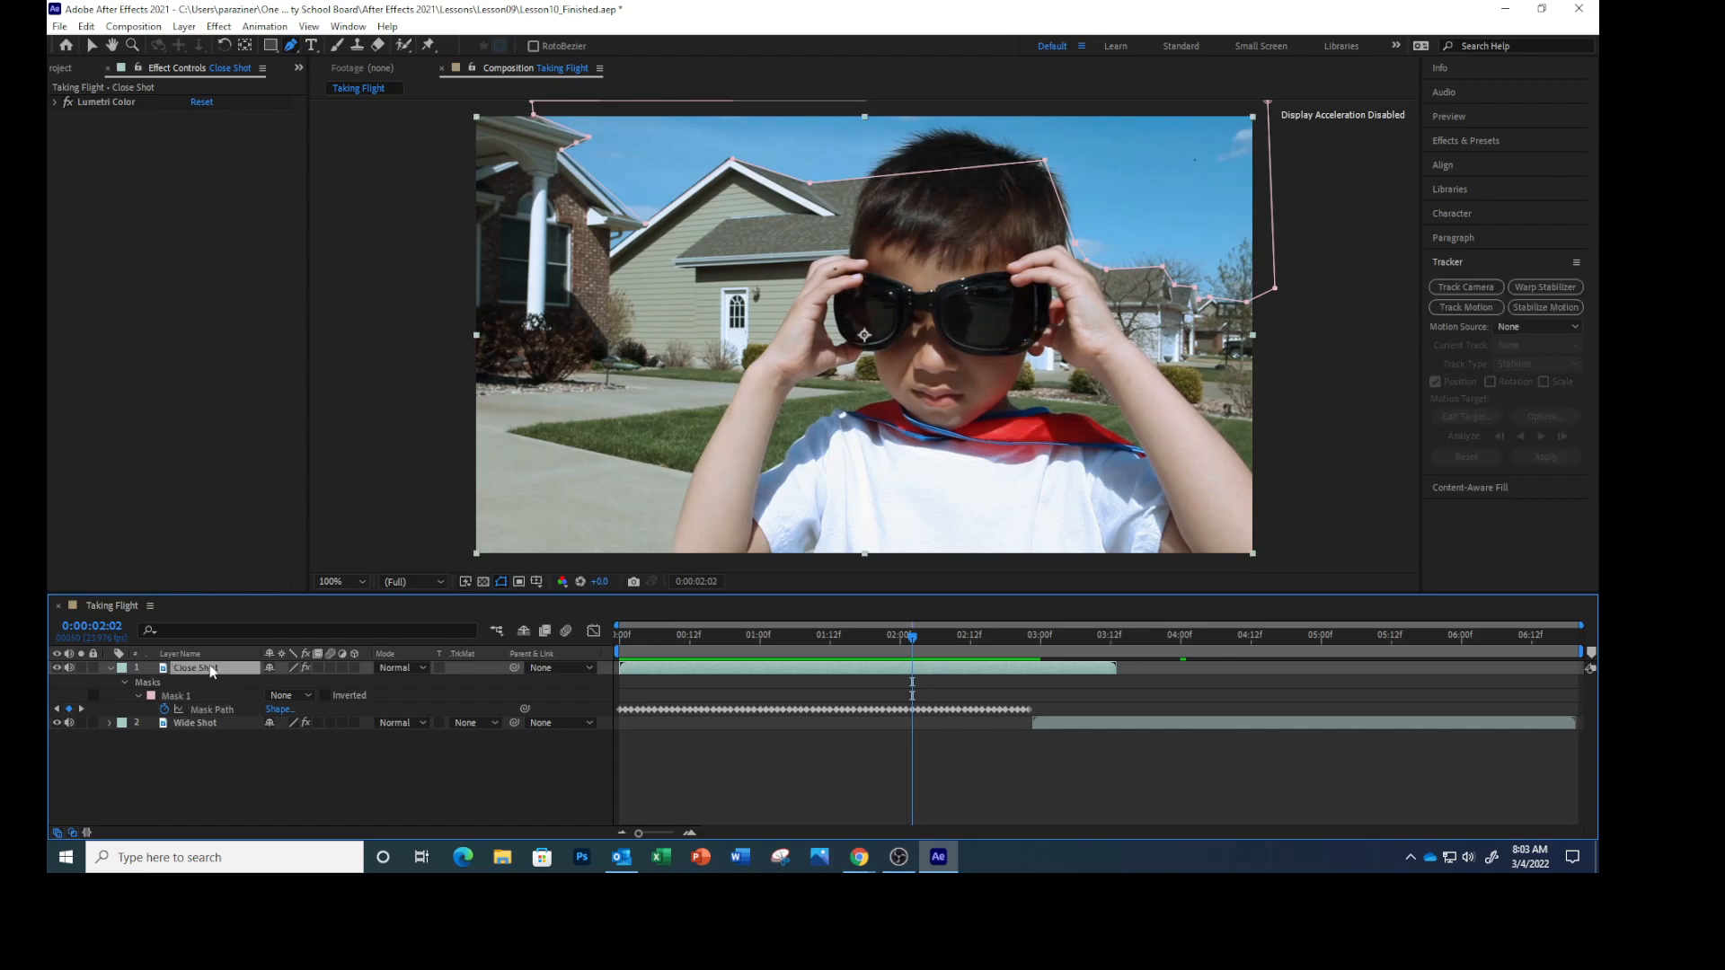
left_click(86, 27)
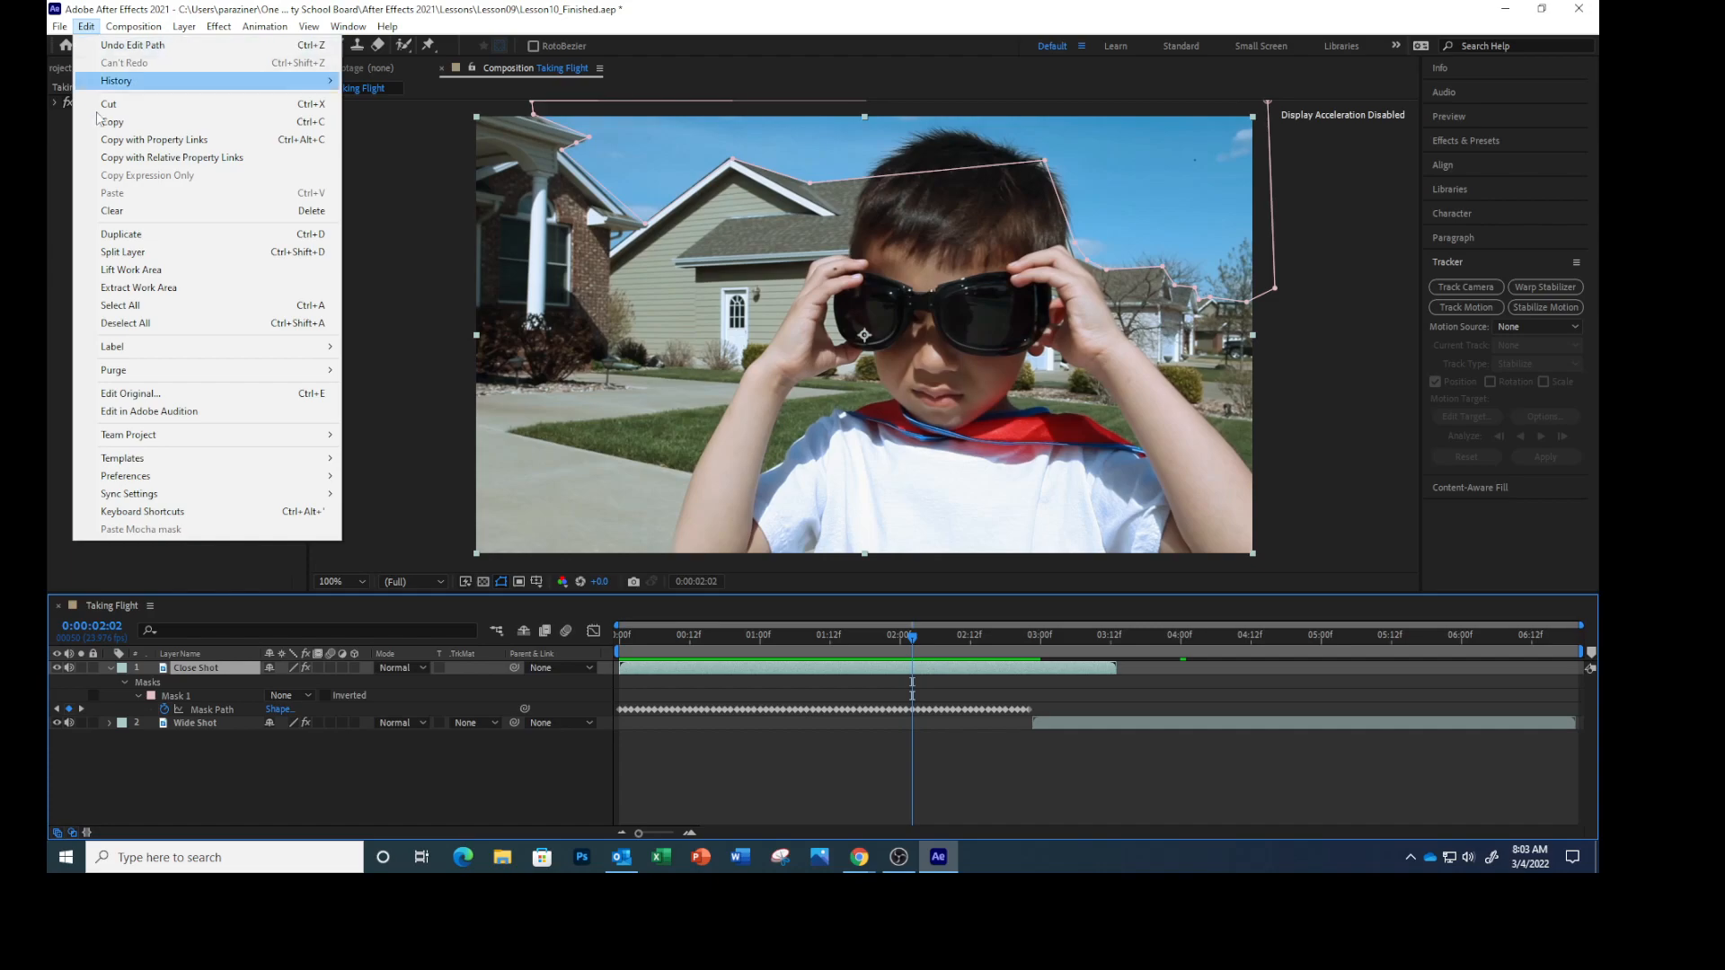
left_click(124, 239)
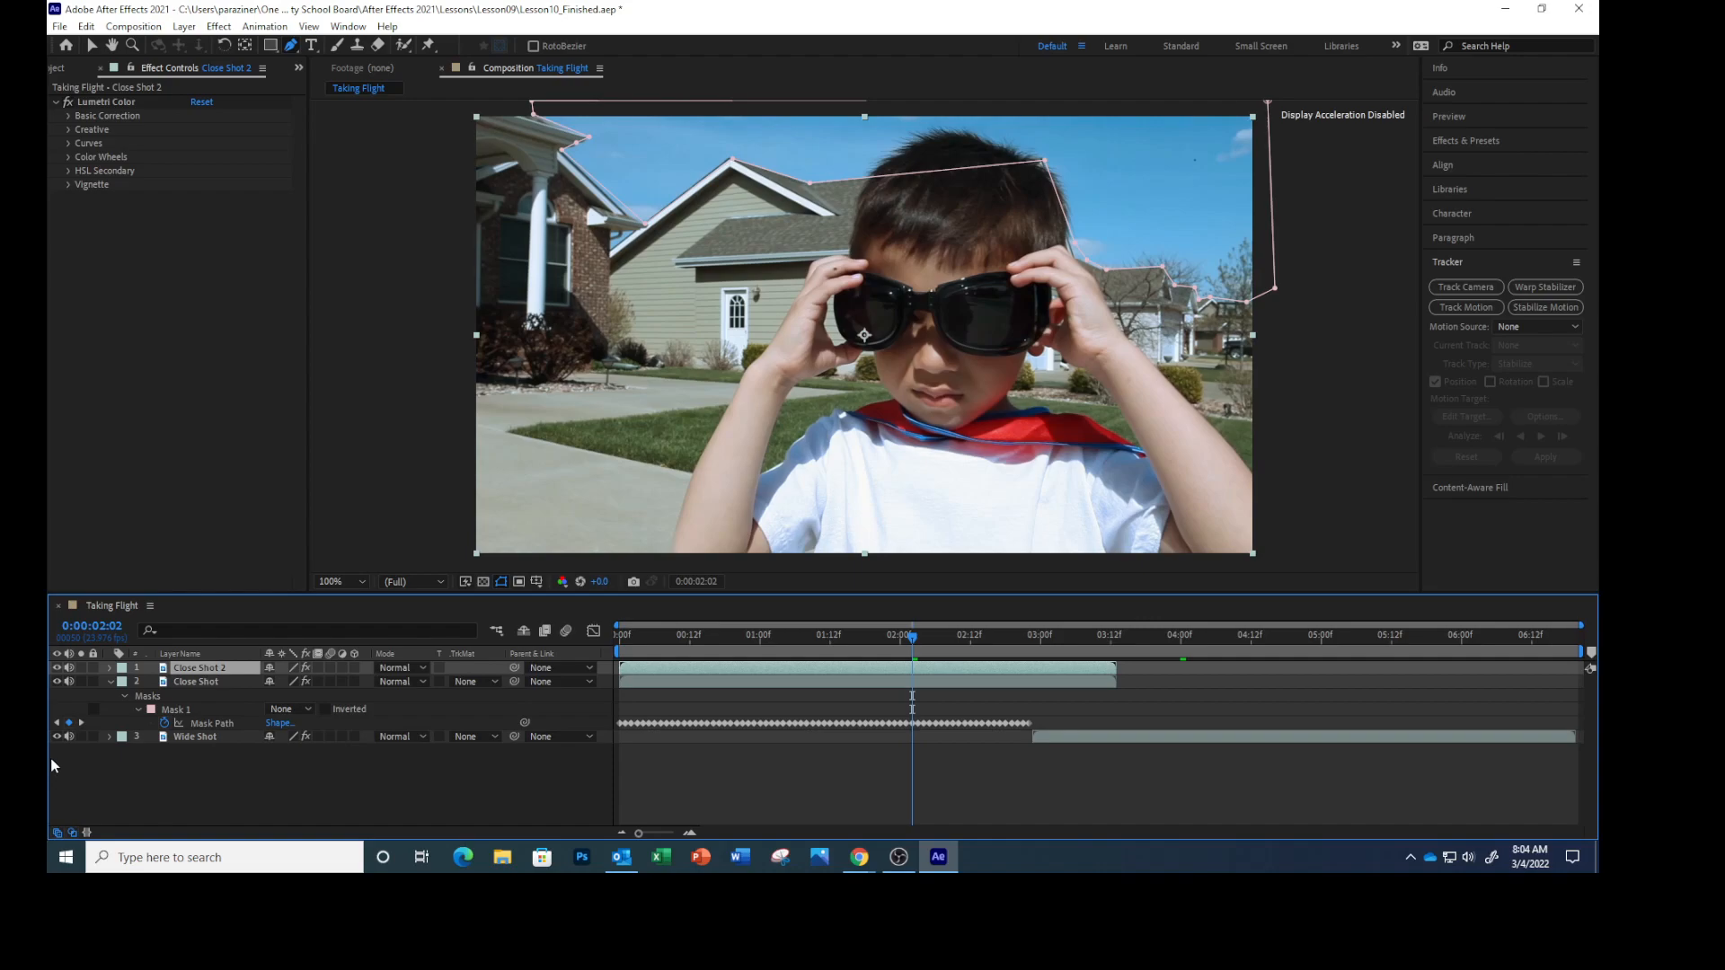
Set the mode of Mask 1 on the original Close Shot layer to Subtract
left_click(218, 682)
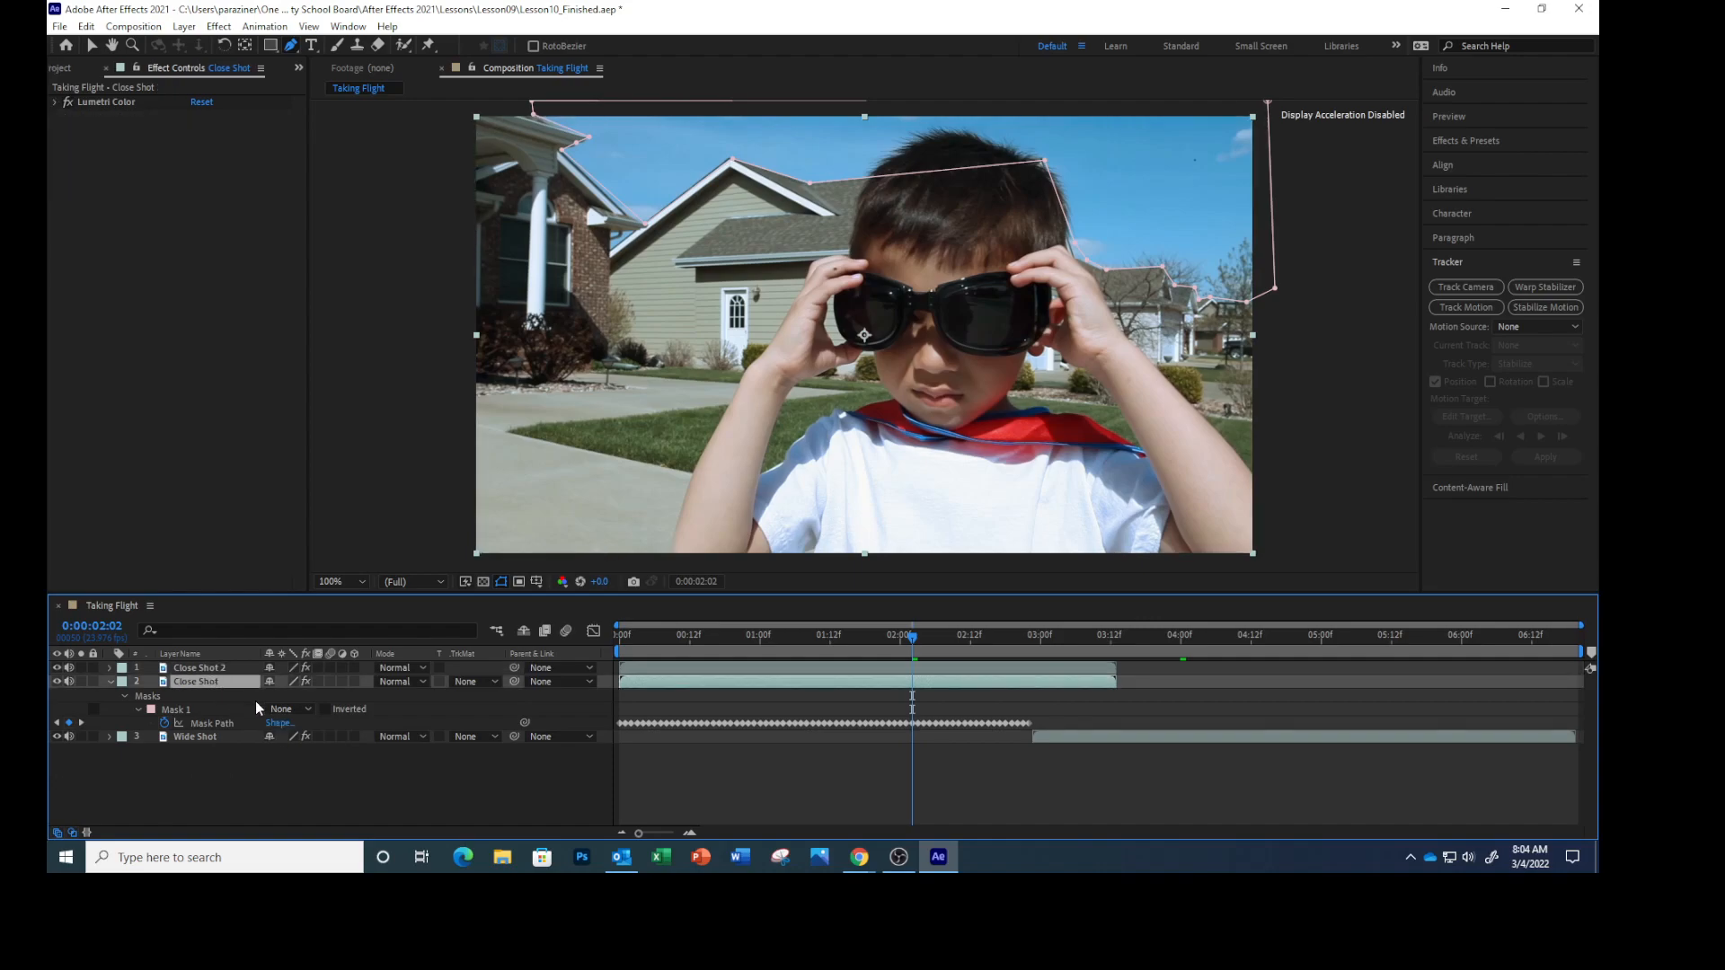
left_click(310, 710)
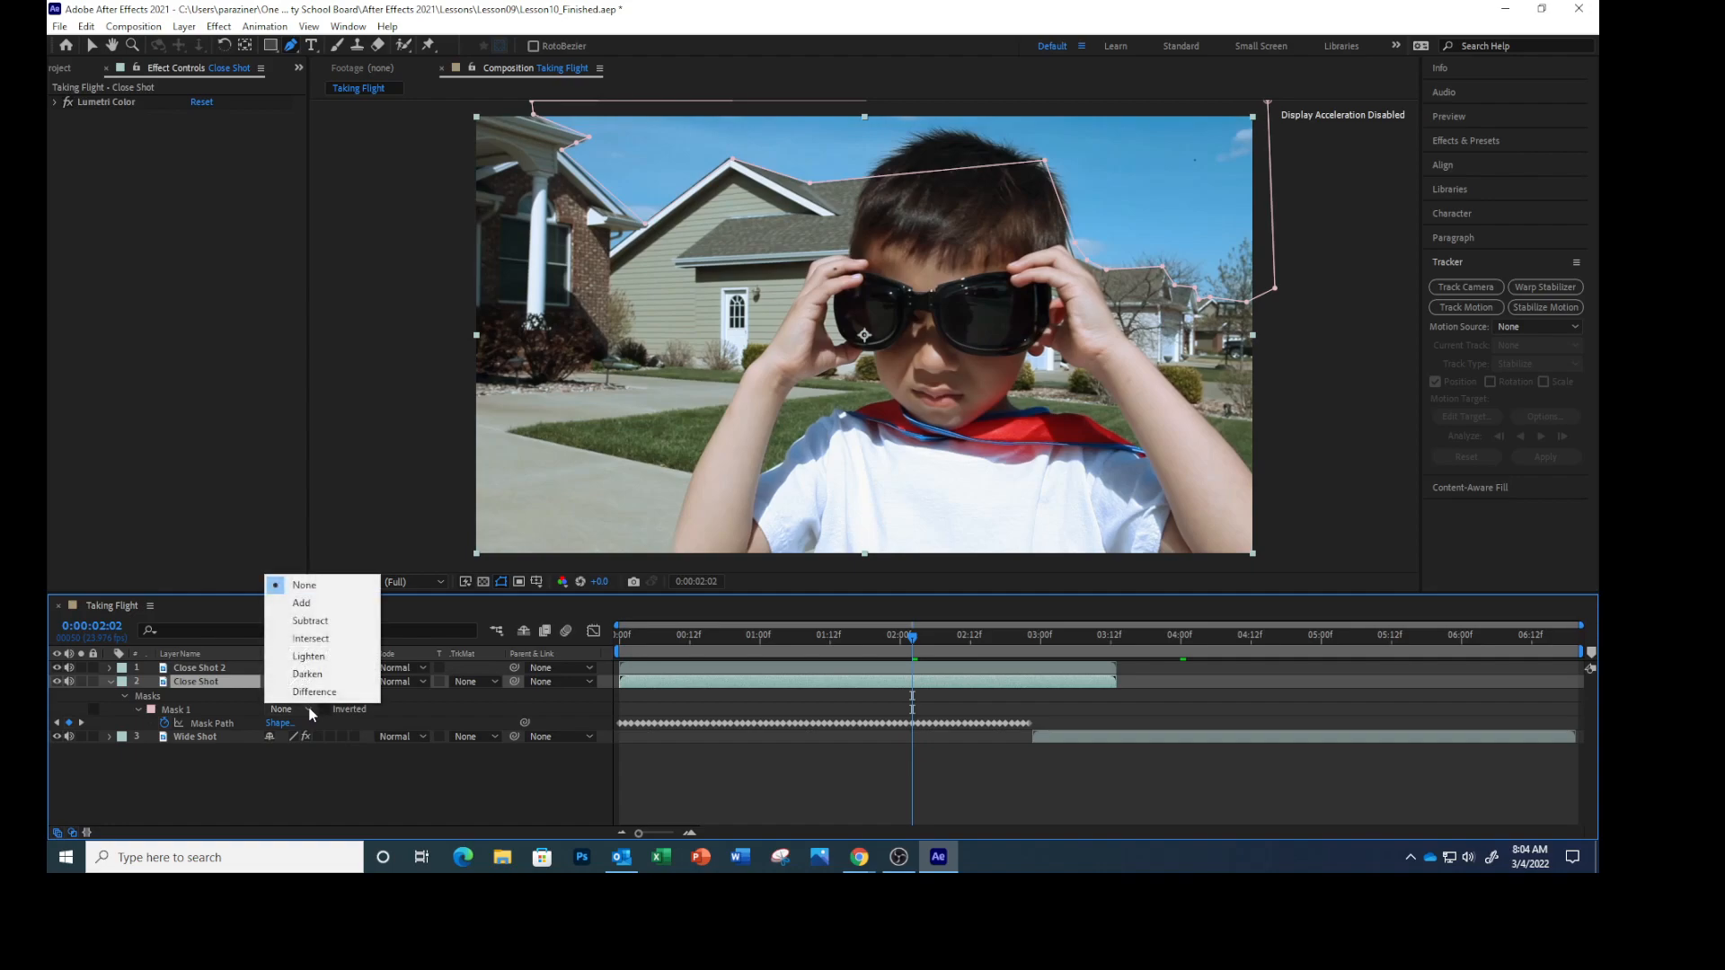
left_click(313, 622)
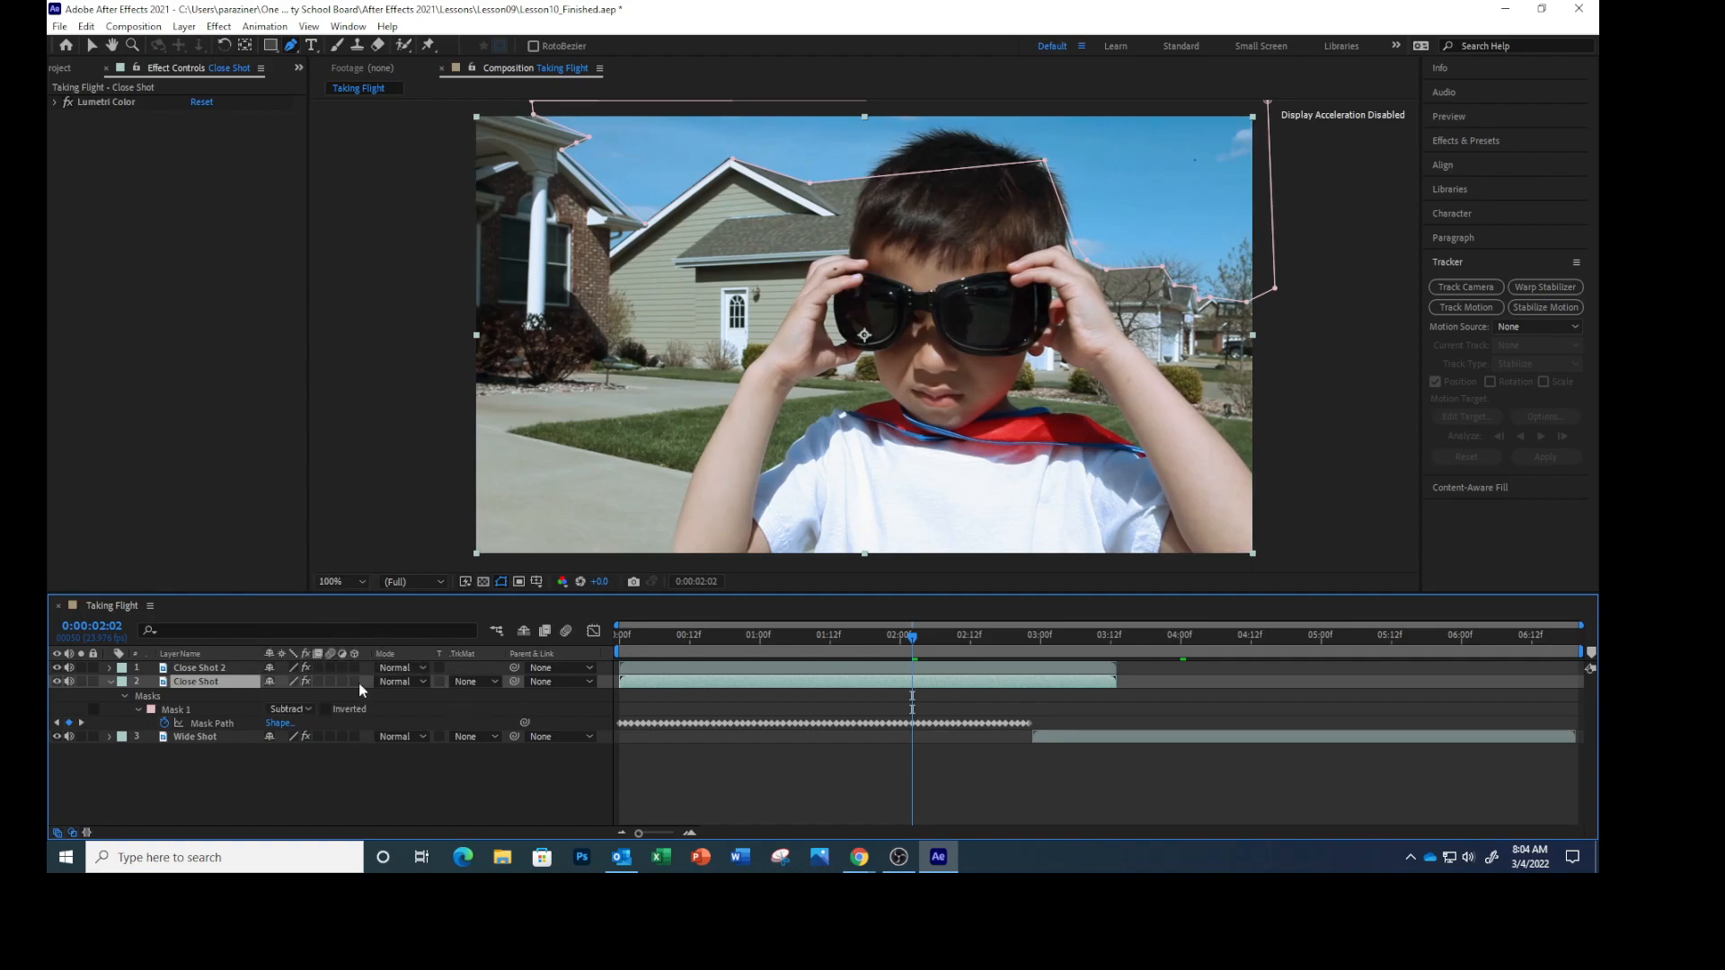
Reveal Mask 1 on the Close Shot 2 layer and set its mode to Add
left_click(199, 667)
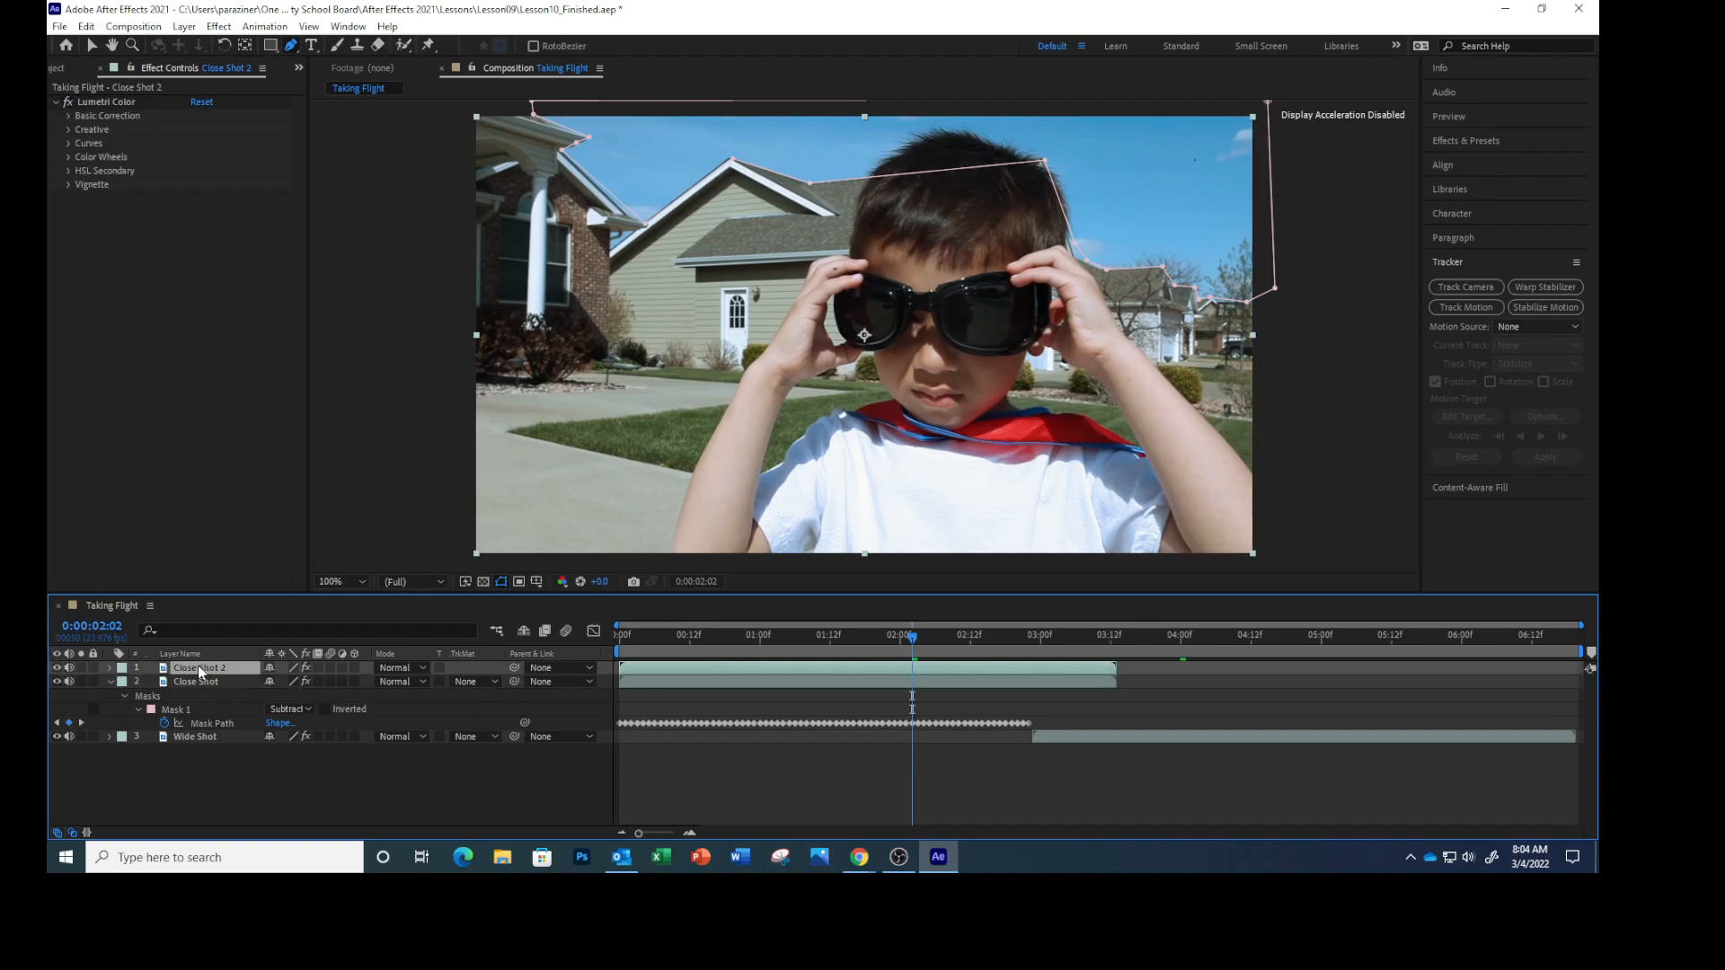
key("ctrl+v")
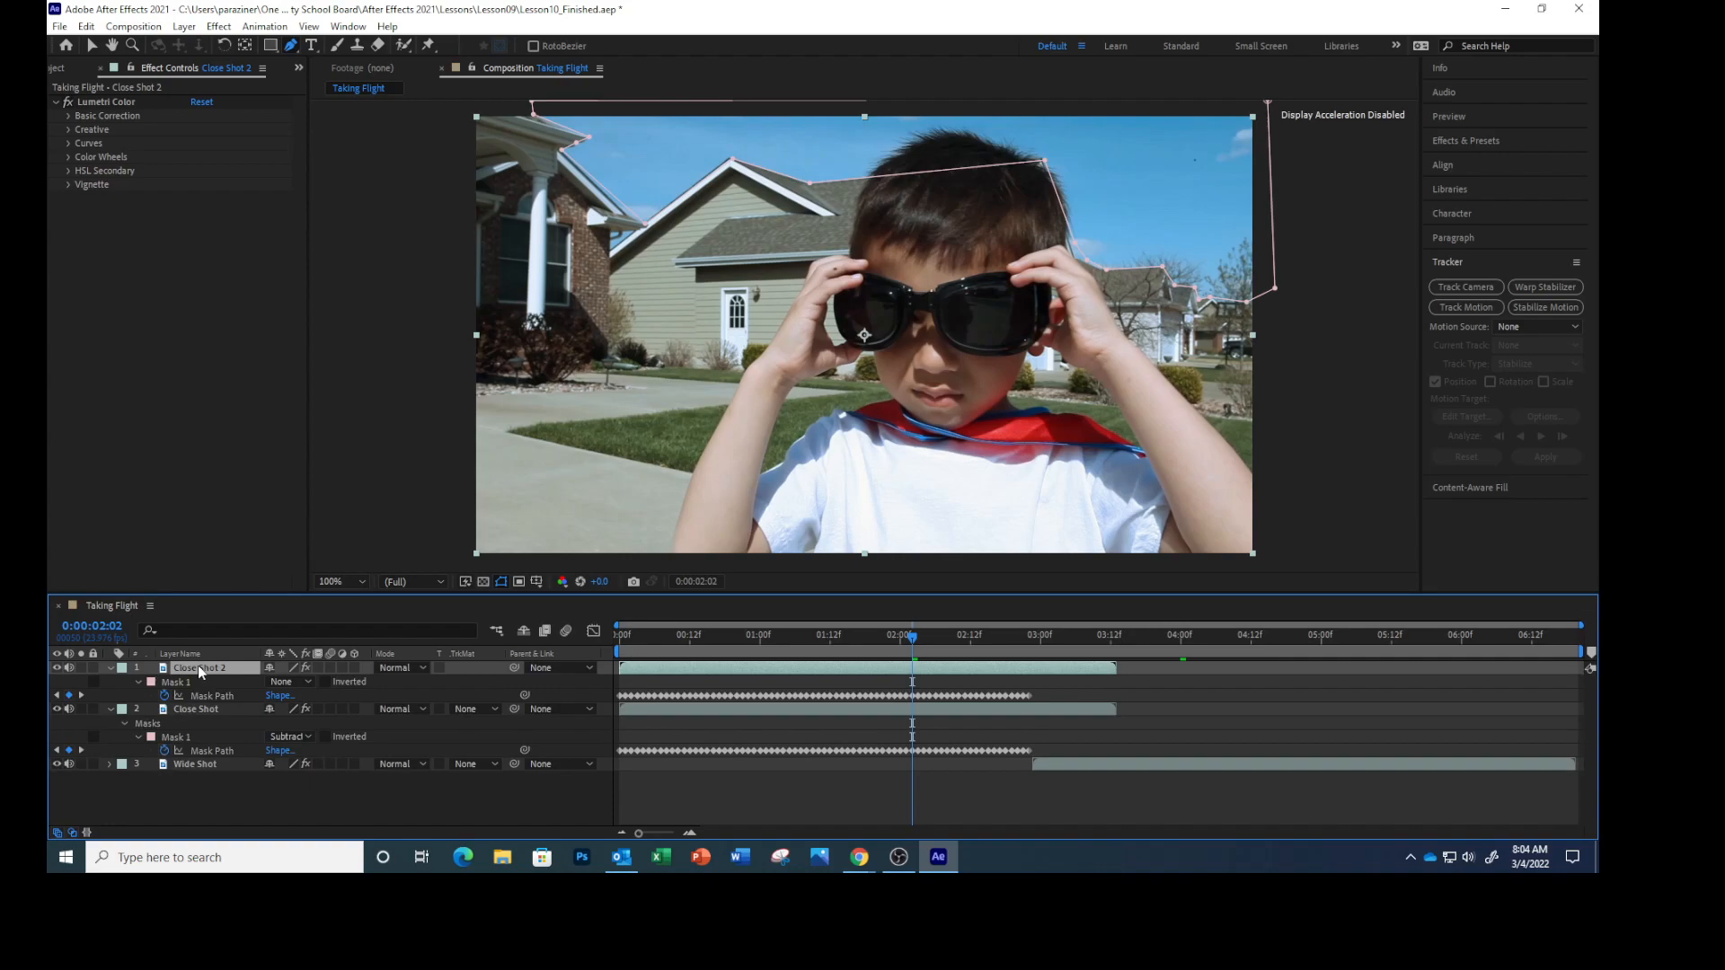
left_click(306, 681)
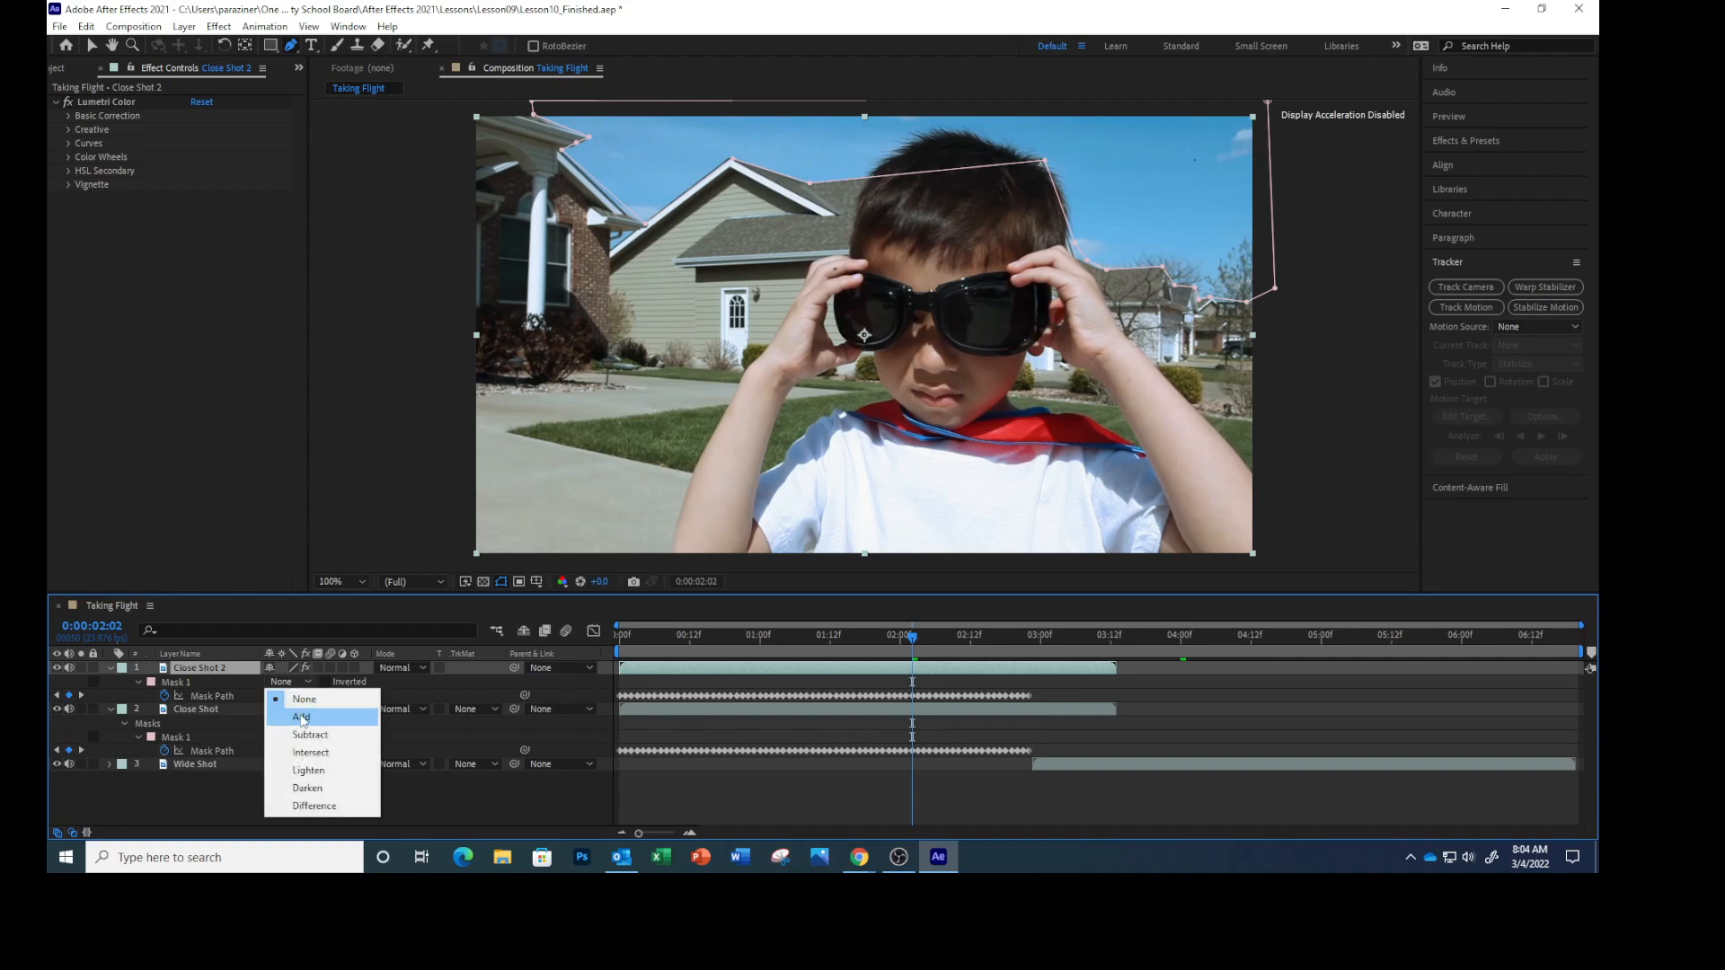
left_click(303, 719)
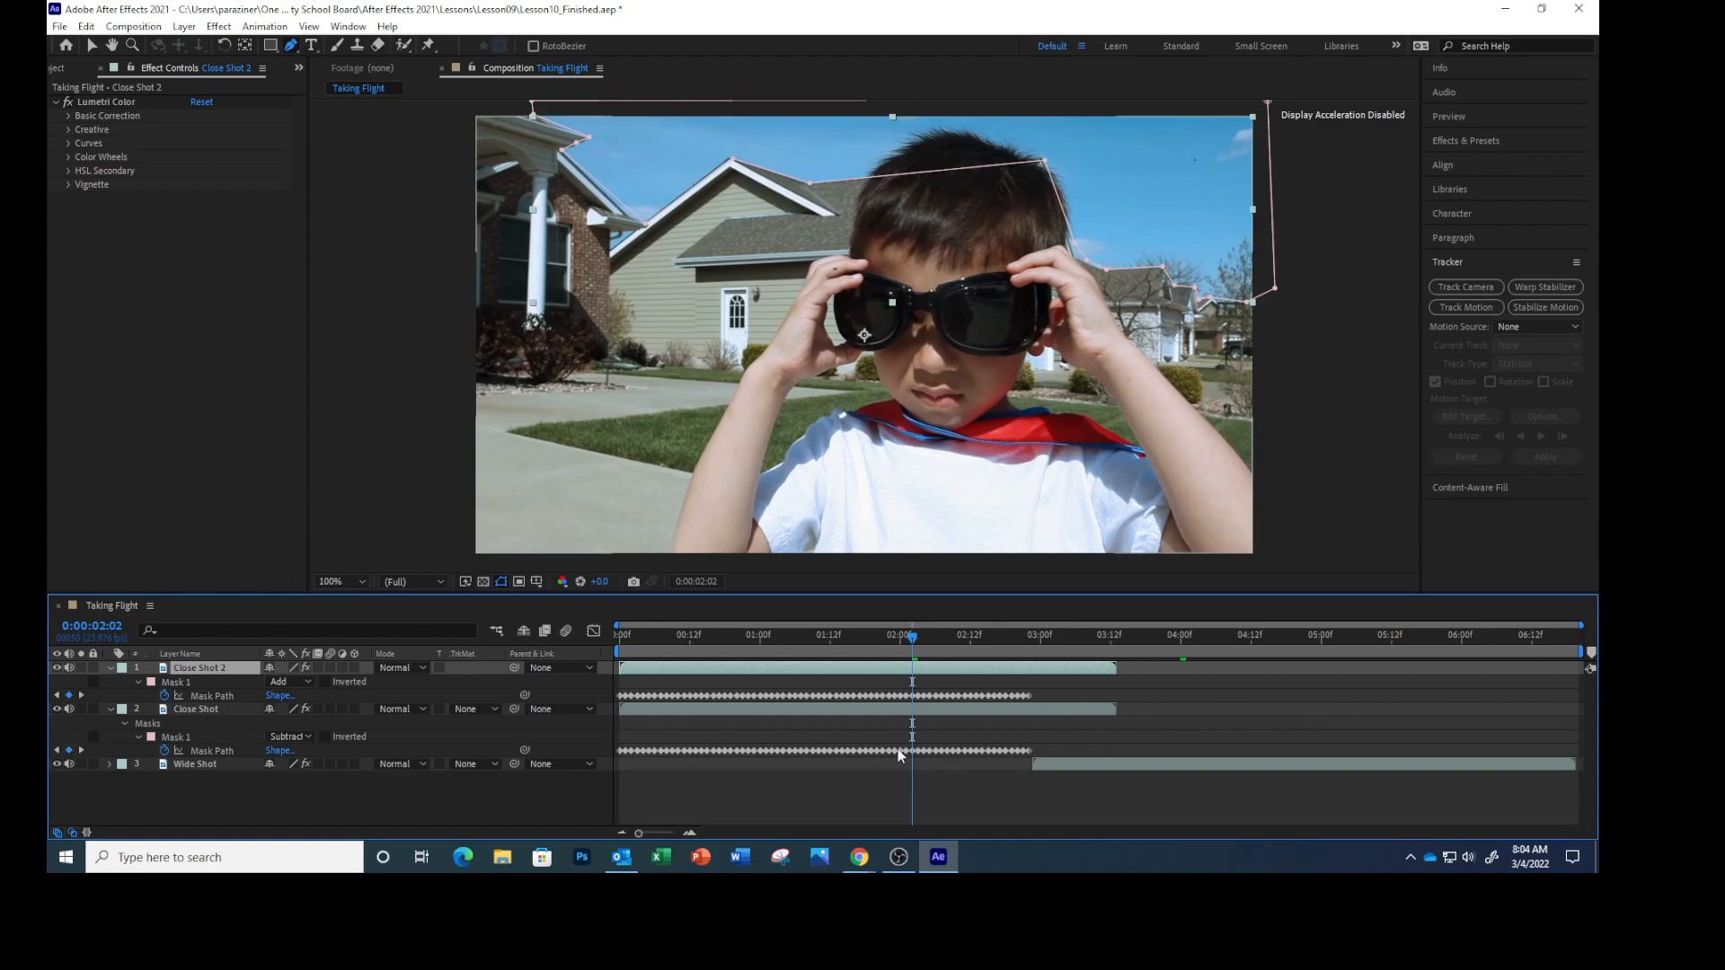
Set the Mask Expansion of the original Close Shot layer's mask to -1 pixel and collapse its properties
left_click(223, 709)
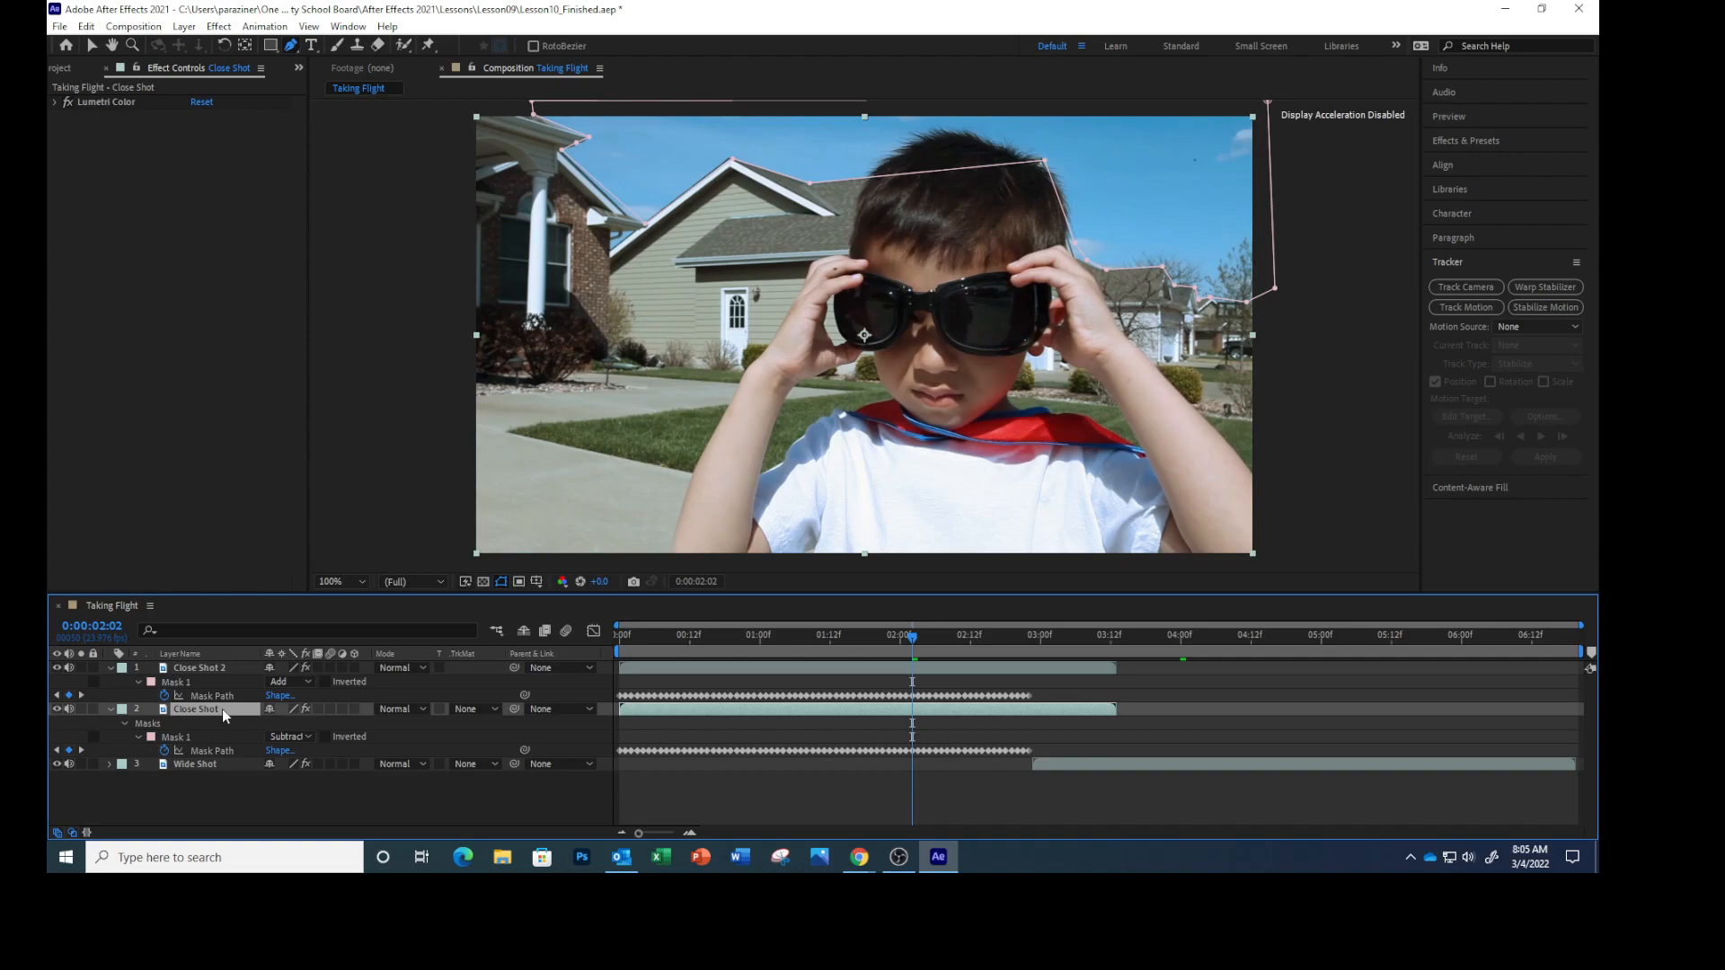
key("m")
key("m")
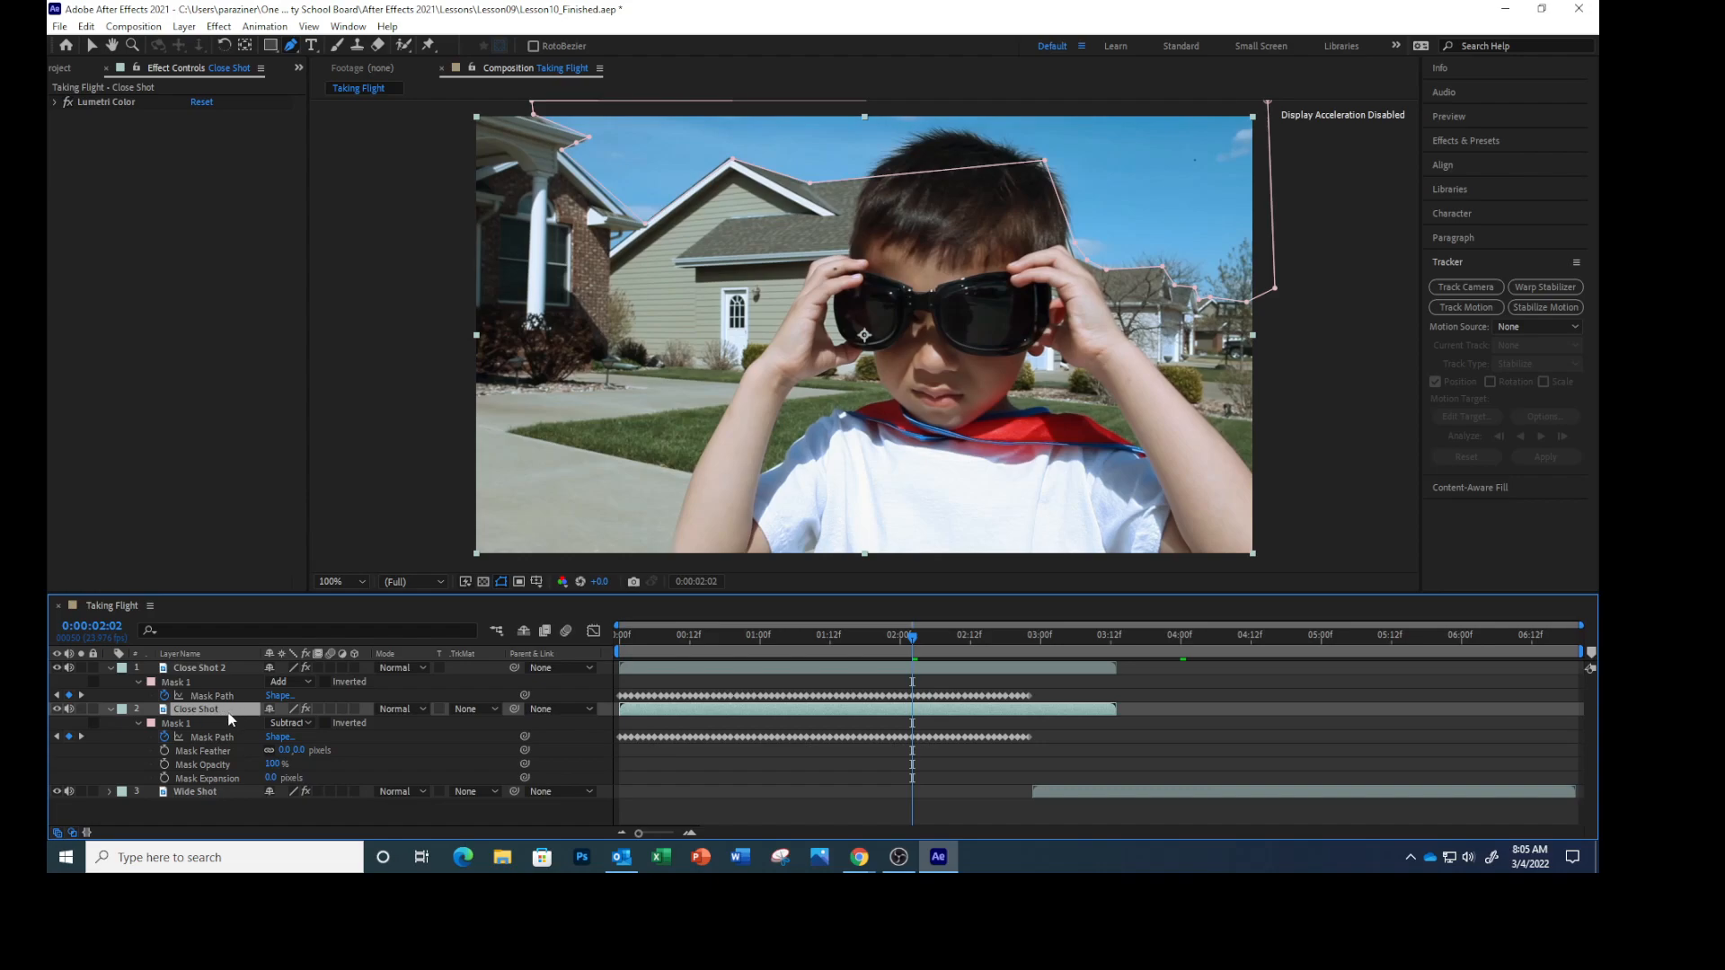
left_click(272, 777)
key("Return")
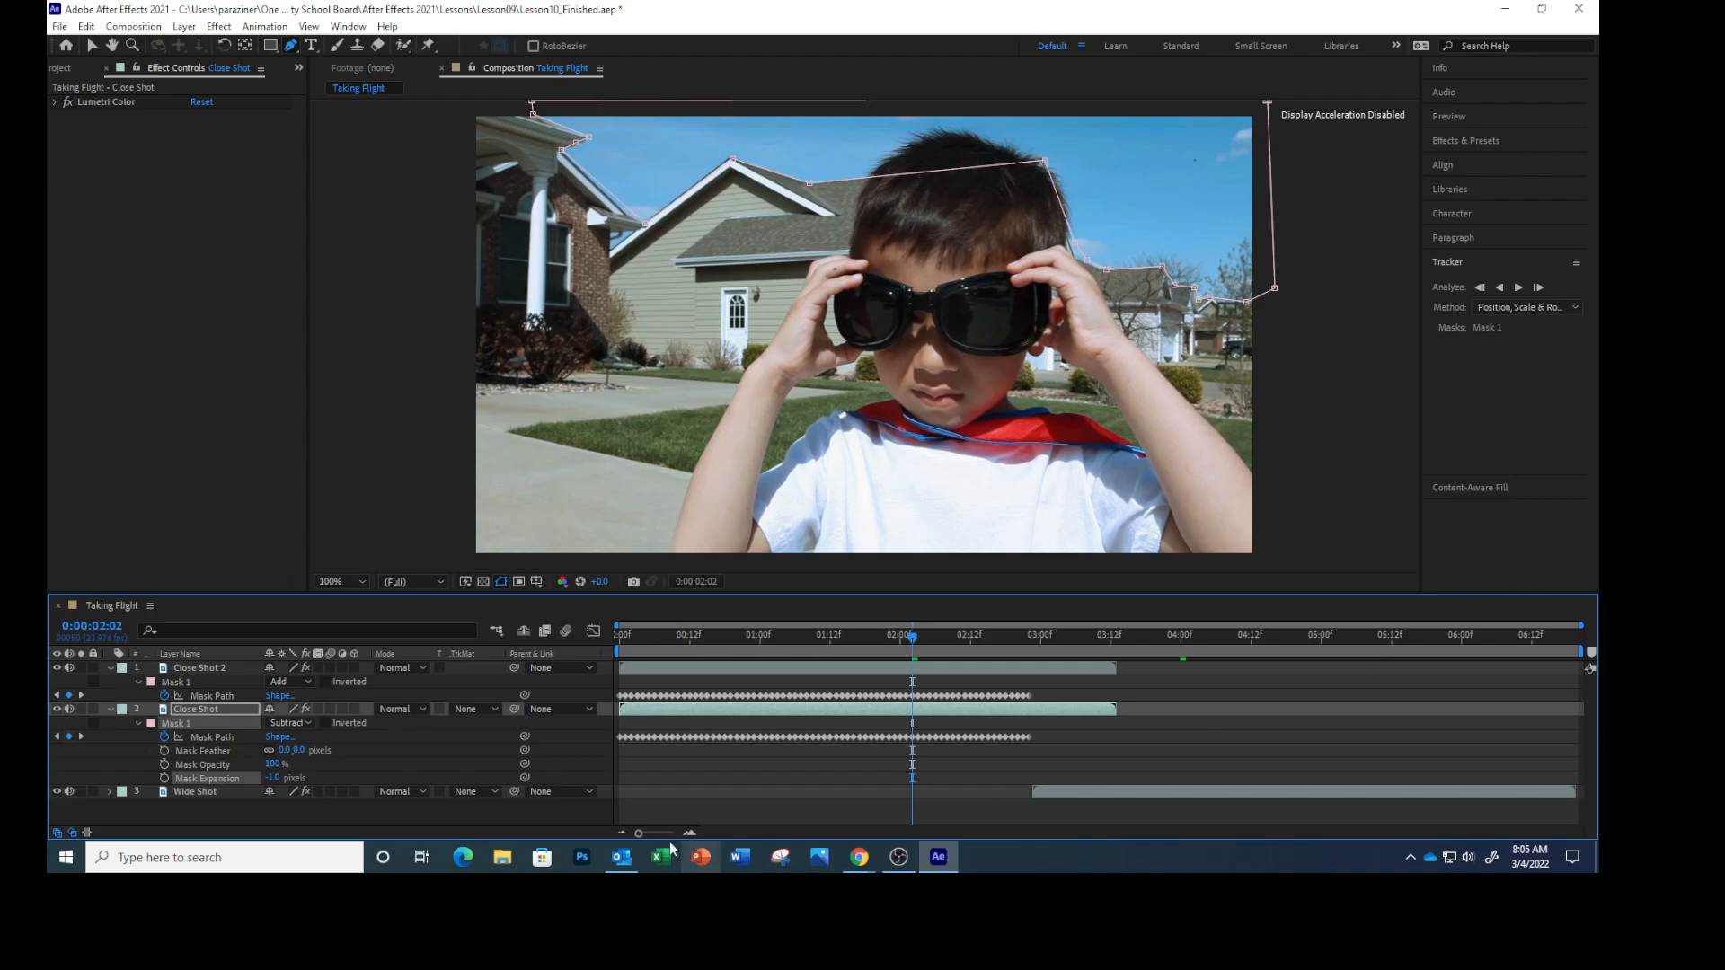
left_click(109, 709)
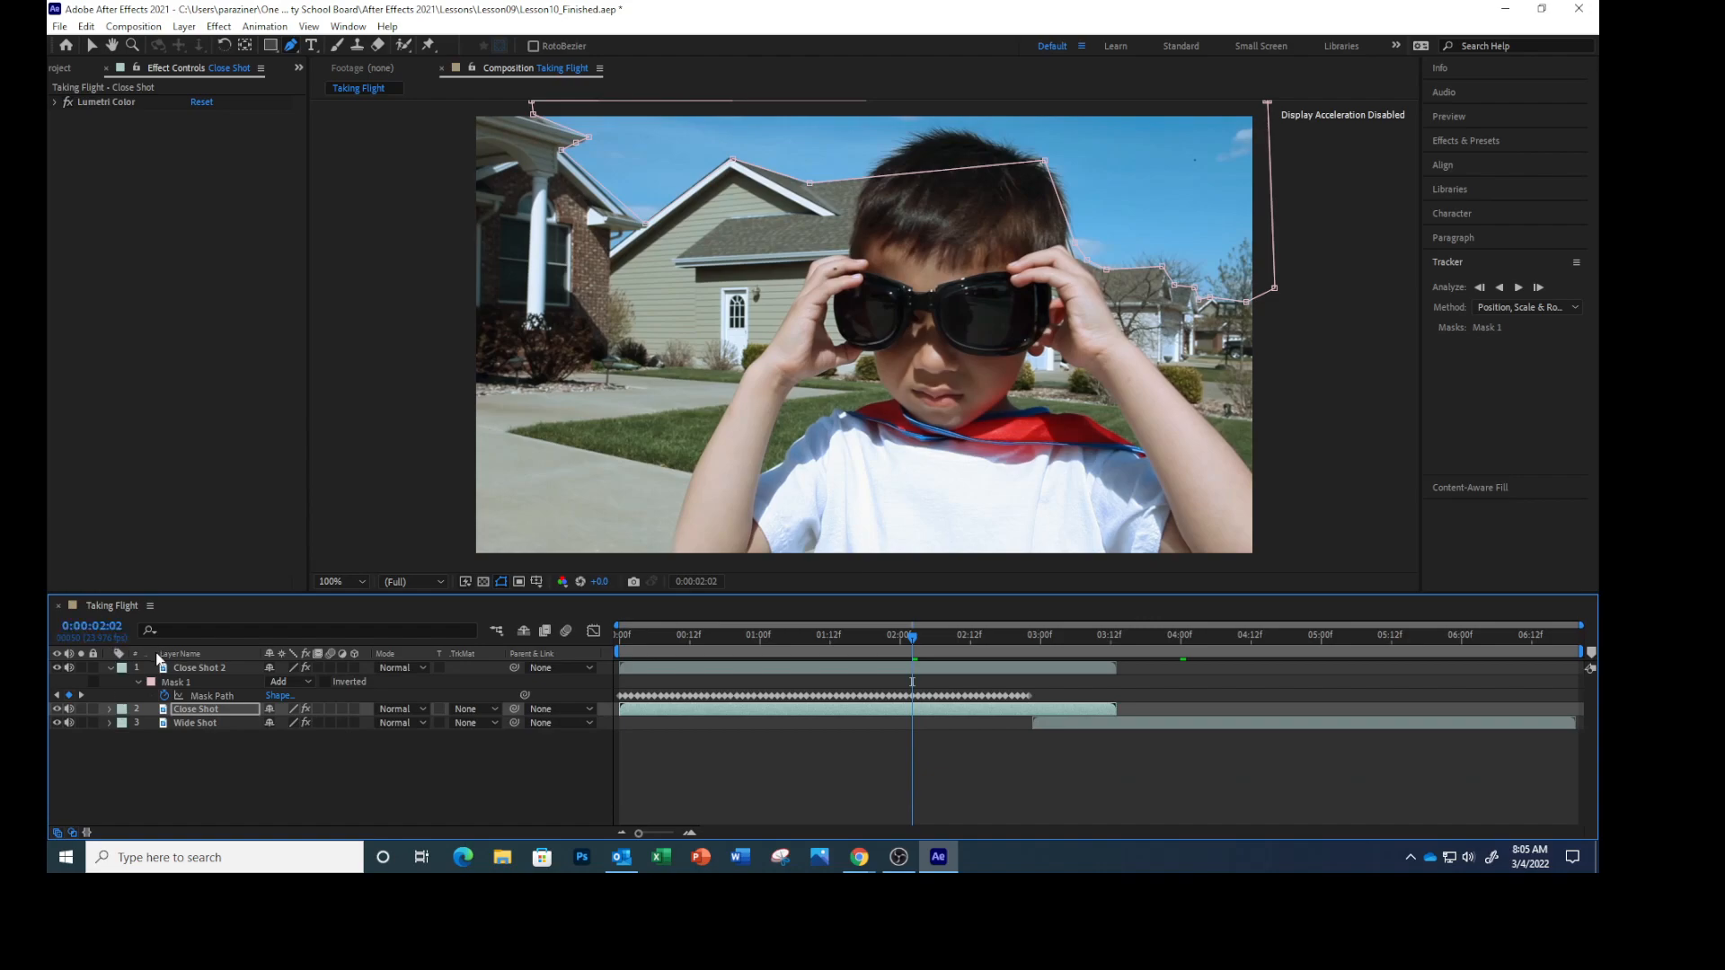
Apply the Keylight (1.2) effect to Close Shot 2 and sample the blue sky beside the boy's head as Screen Colour
left_click(186, 666)
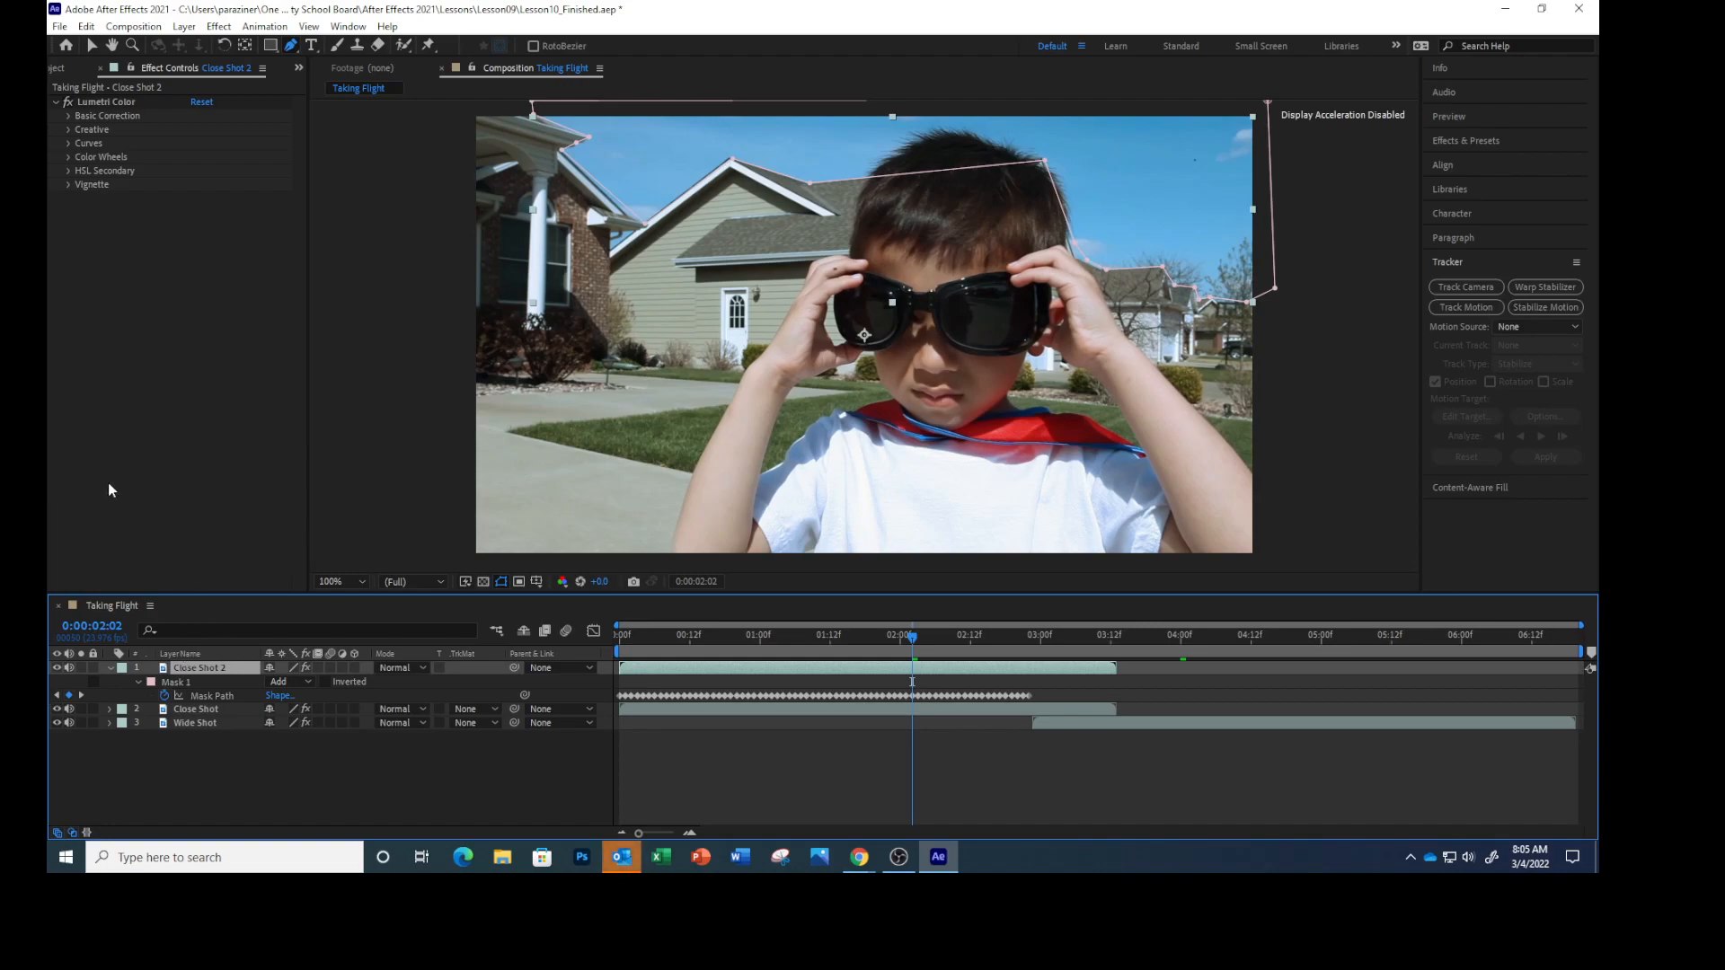
left_click(220, 26)
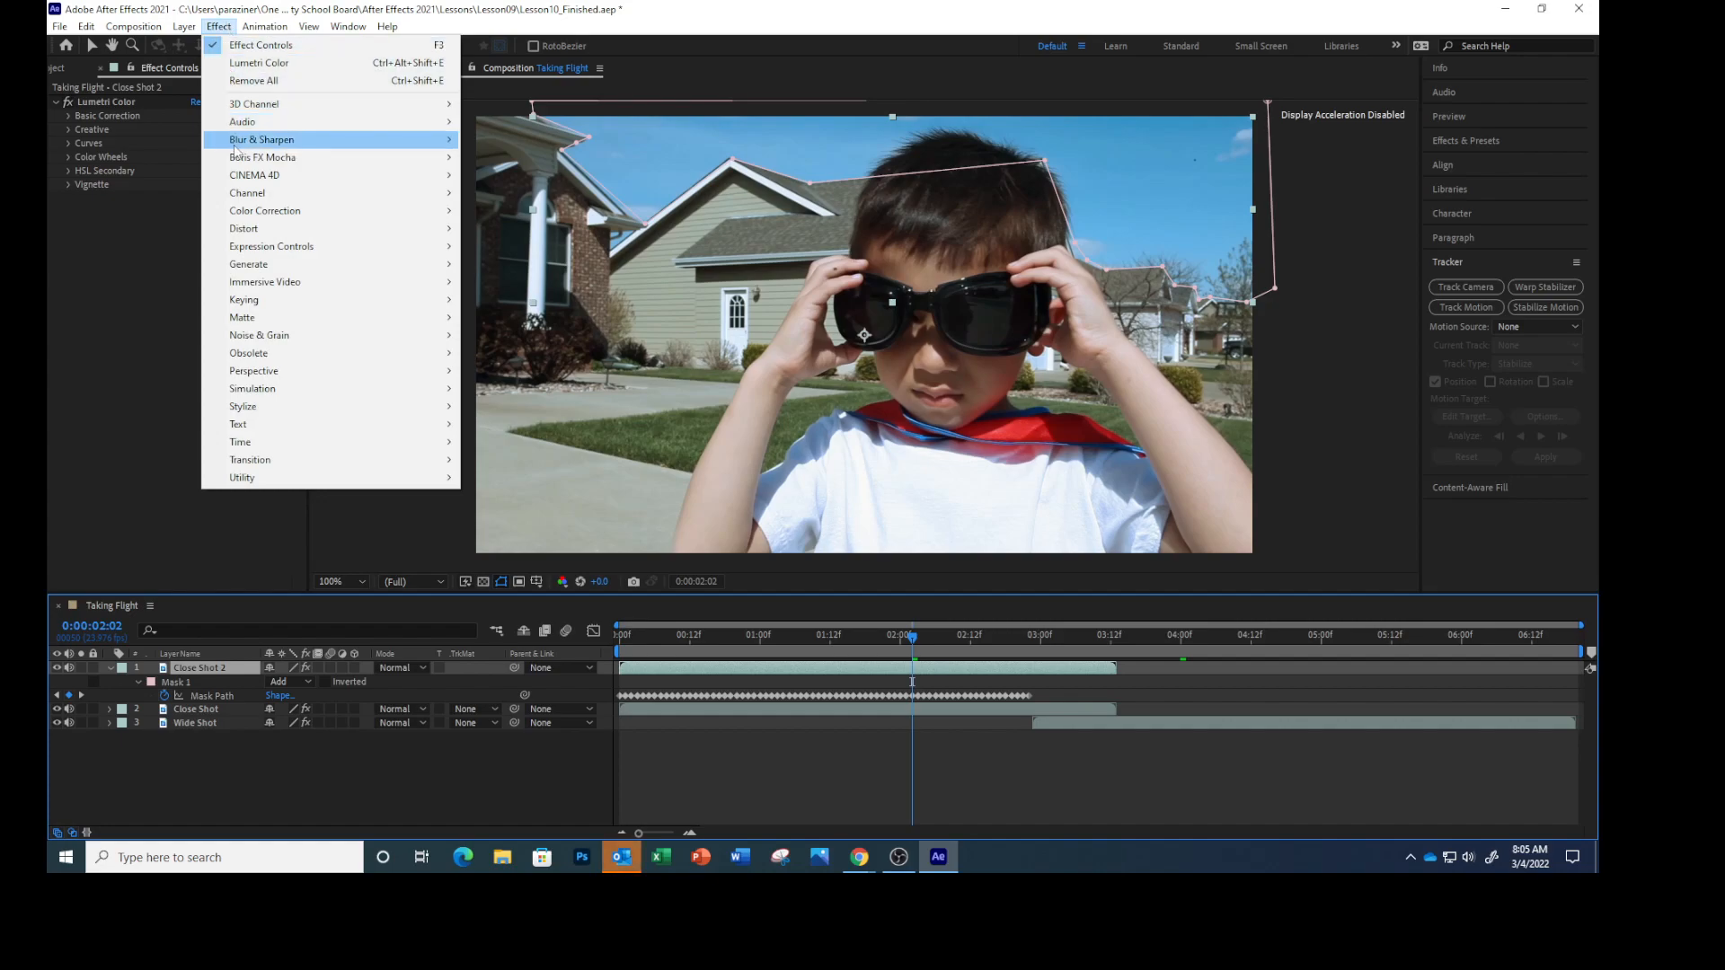
mouse_move(247, 302)
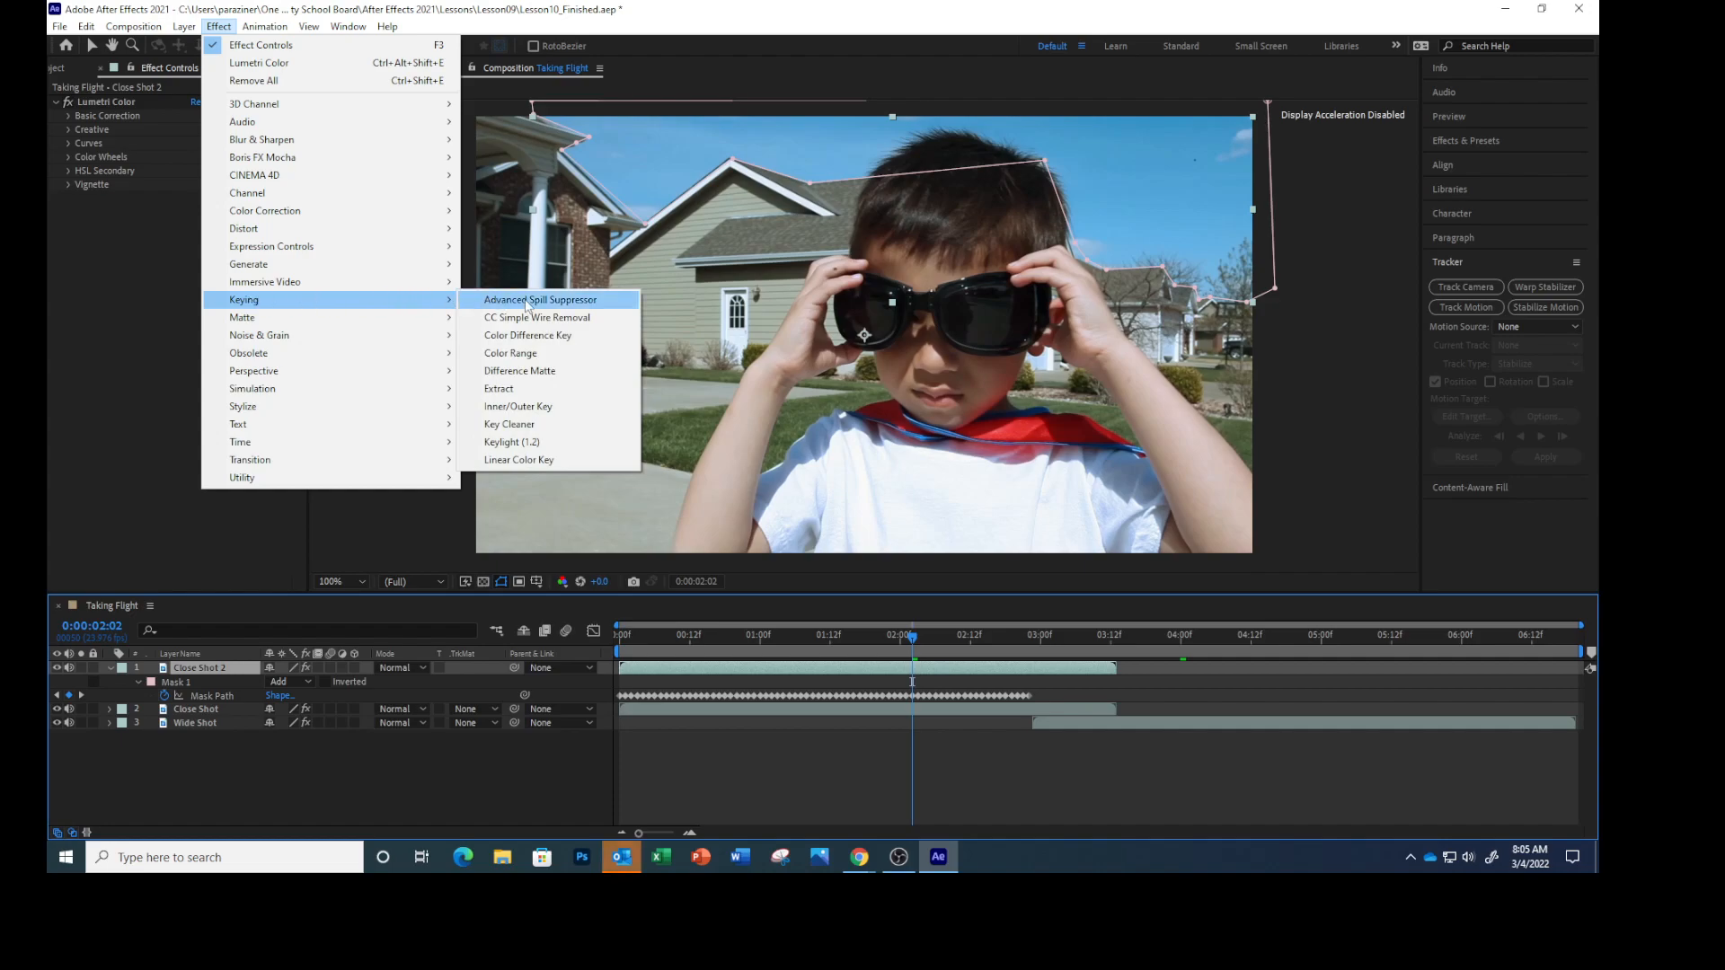
left_click(512, 442)
key("v")
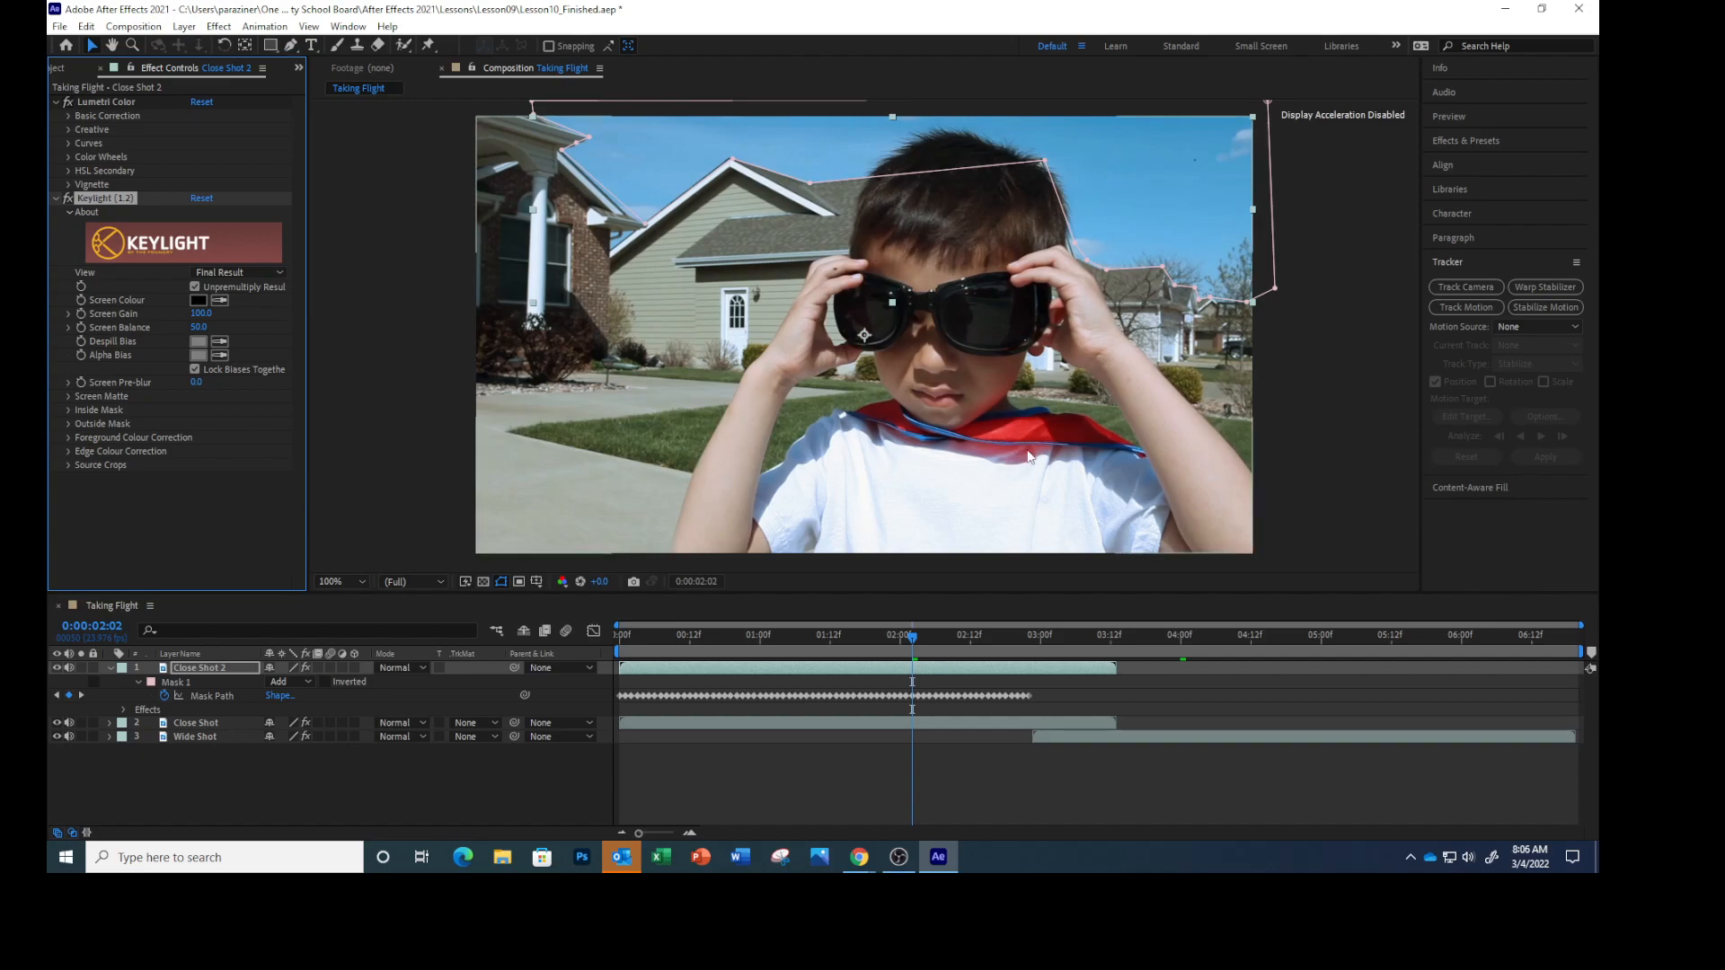
left_click(220, 302)
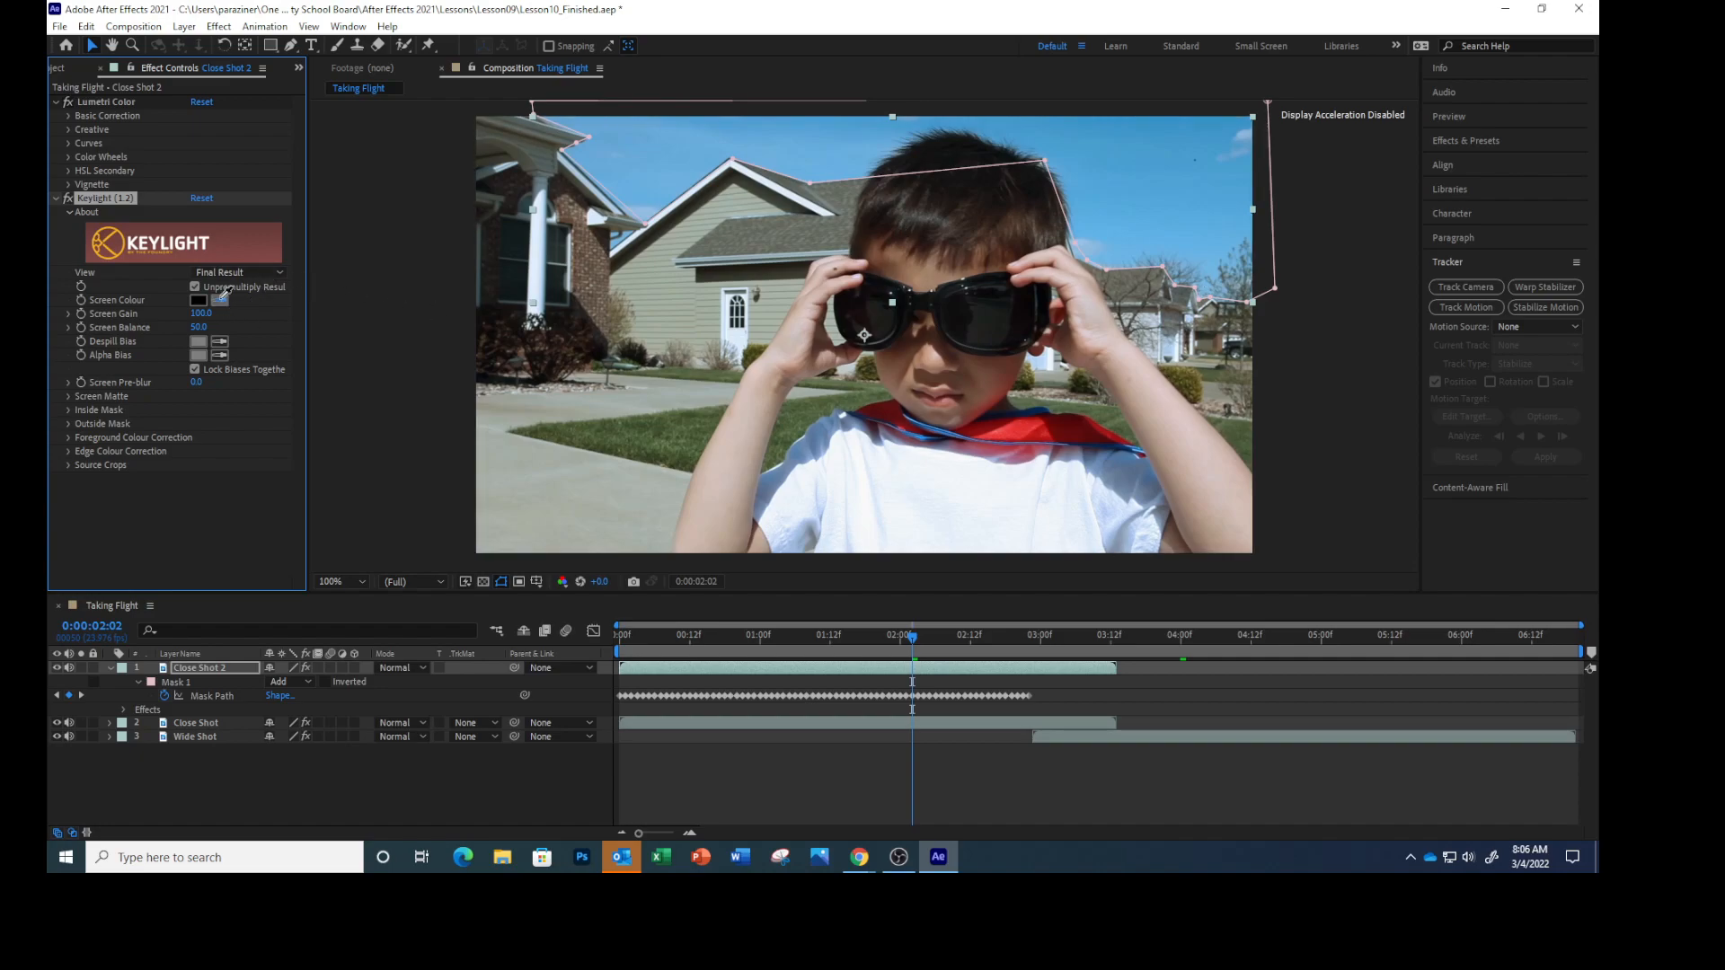
left_click(1083, 182)
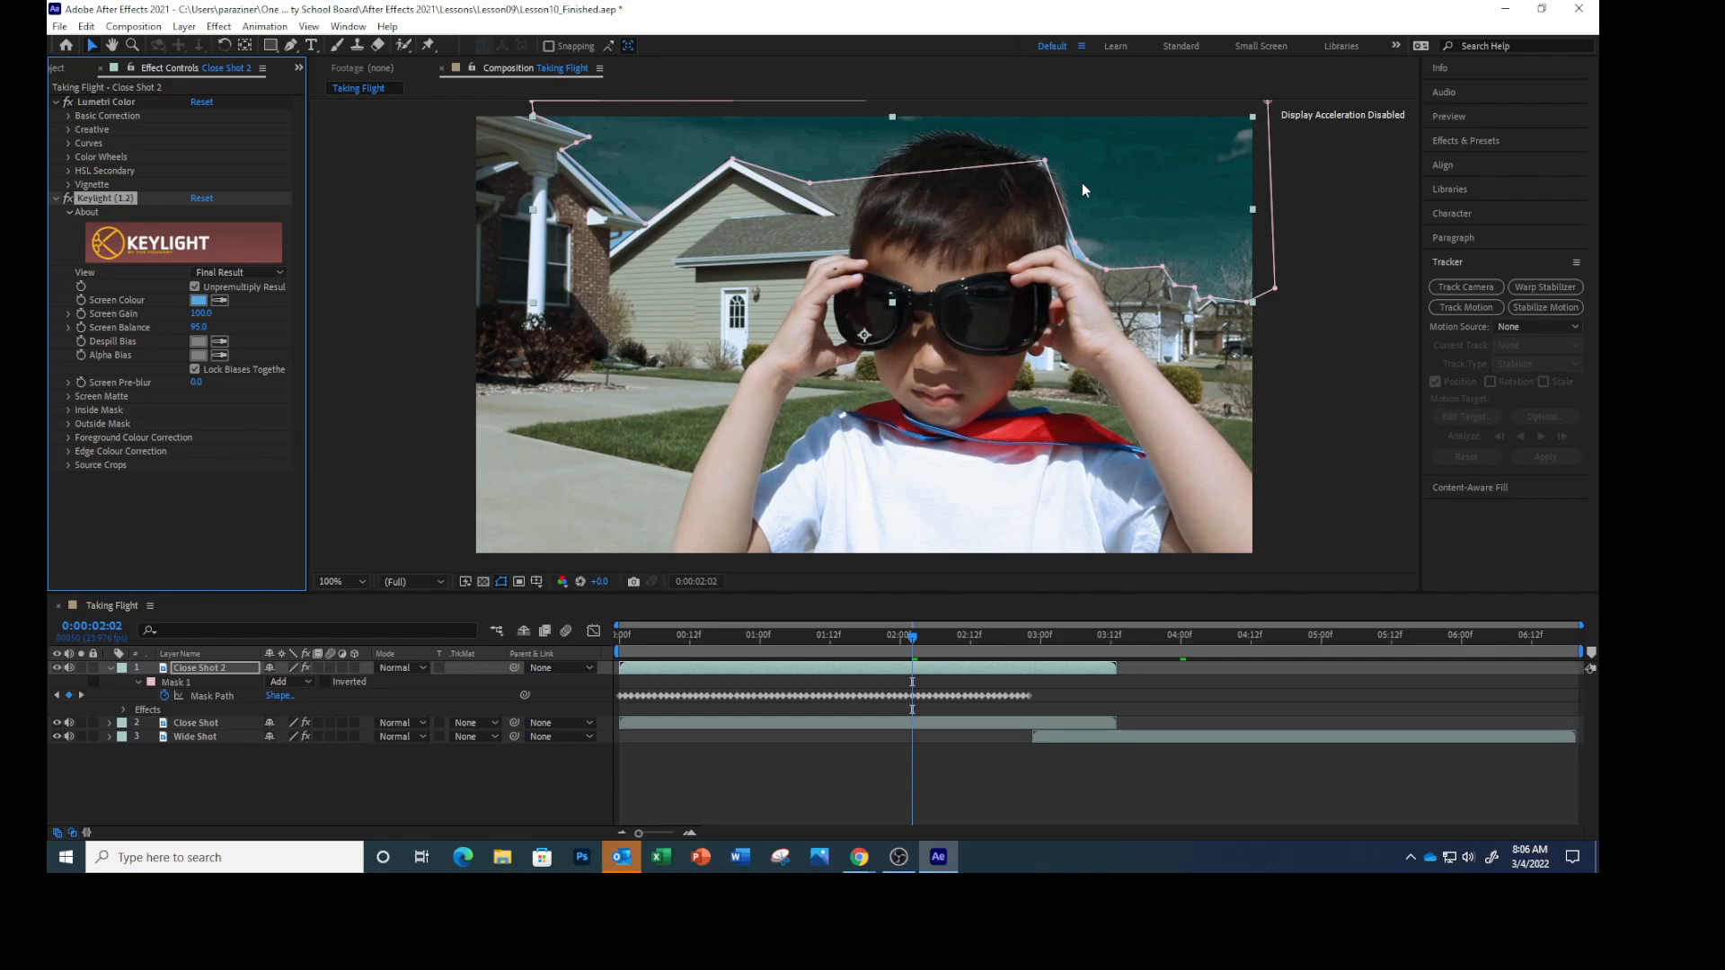
Set Keylight's Screen Balance to 0 and turn on the transparency grid in the composition view
left_click(196, 329)
type("0")
key("Return")
left_click(483, 583)
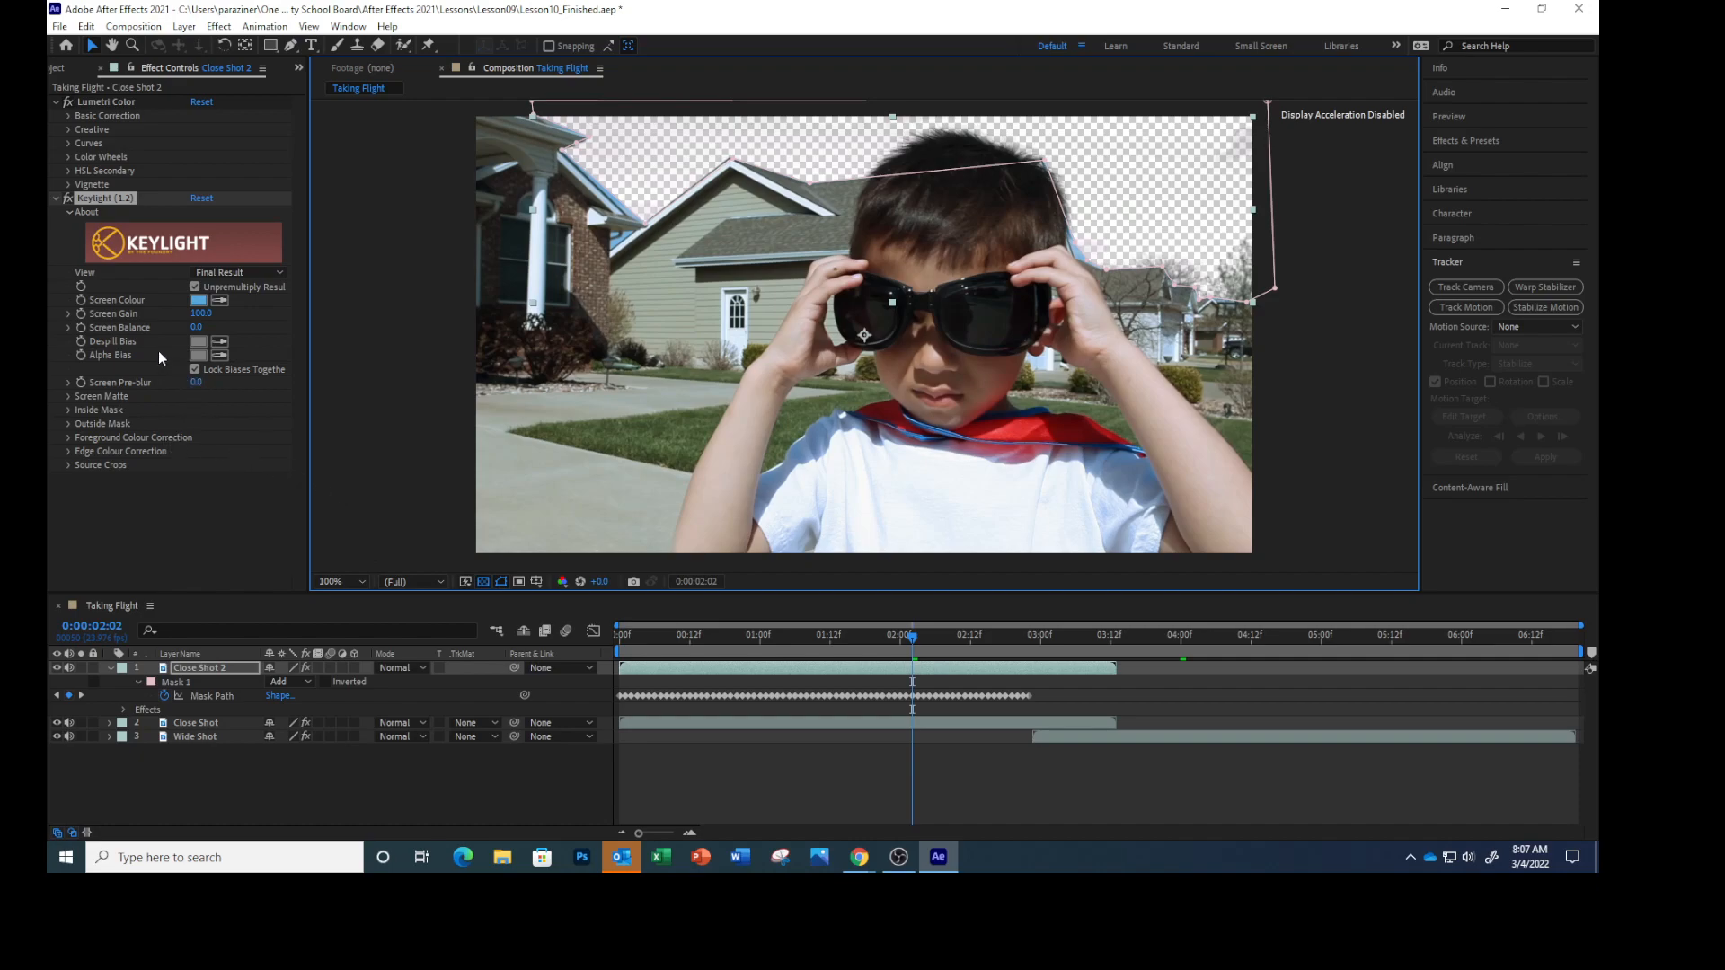
Set Clip White to 67 in Keylight's Screen Matte settings
left_click(68, 396)
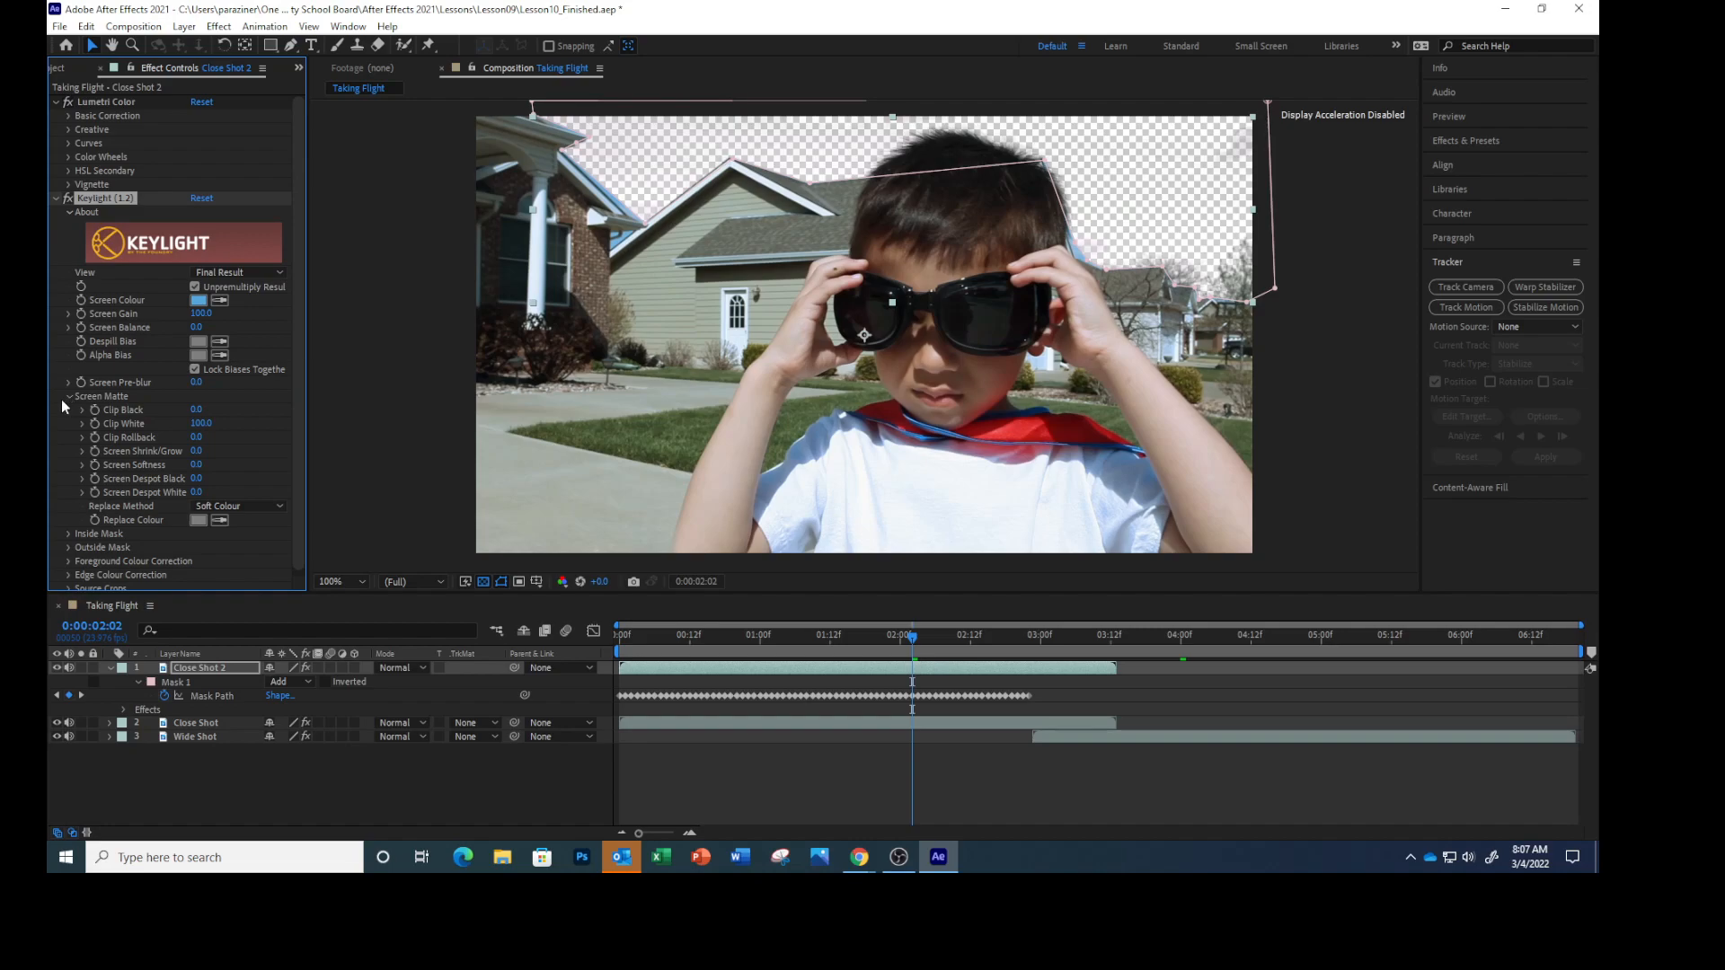
left_click(200, 423)
type("67")
key("Return")
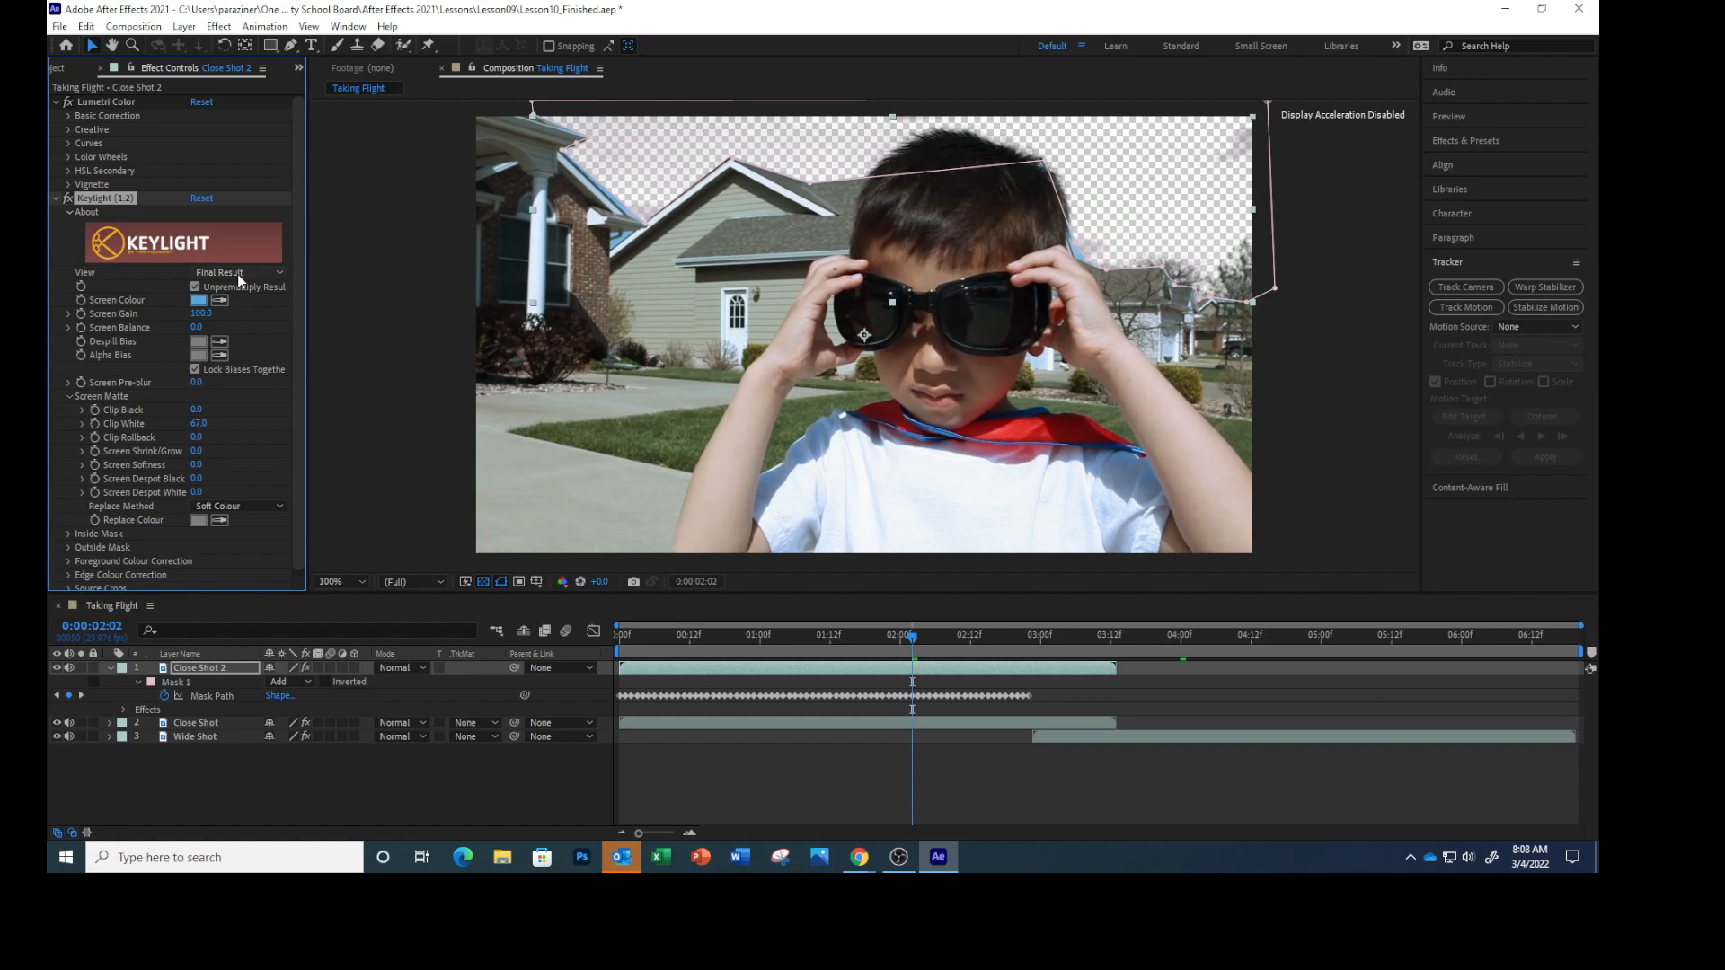
Collapse the Close Shot 2 layer's properties and save the project
left_click(109, 668)
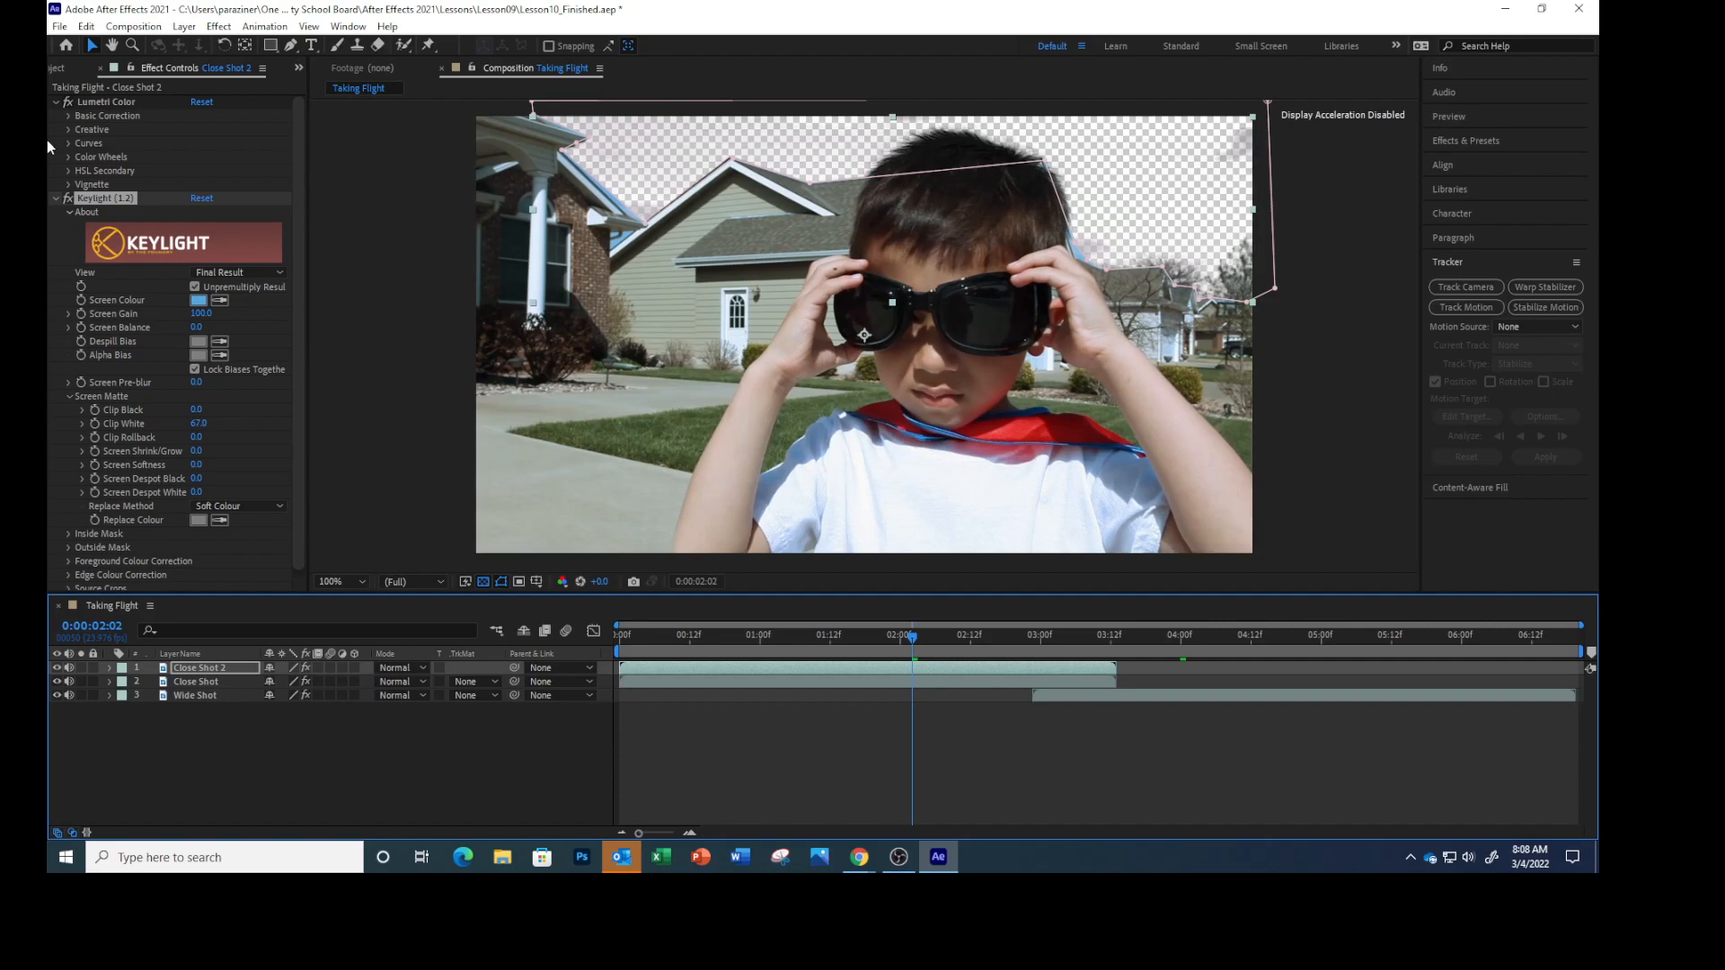
left_click(59, 27)
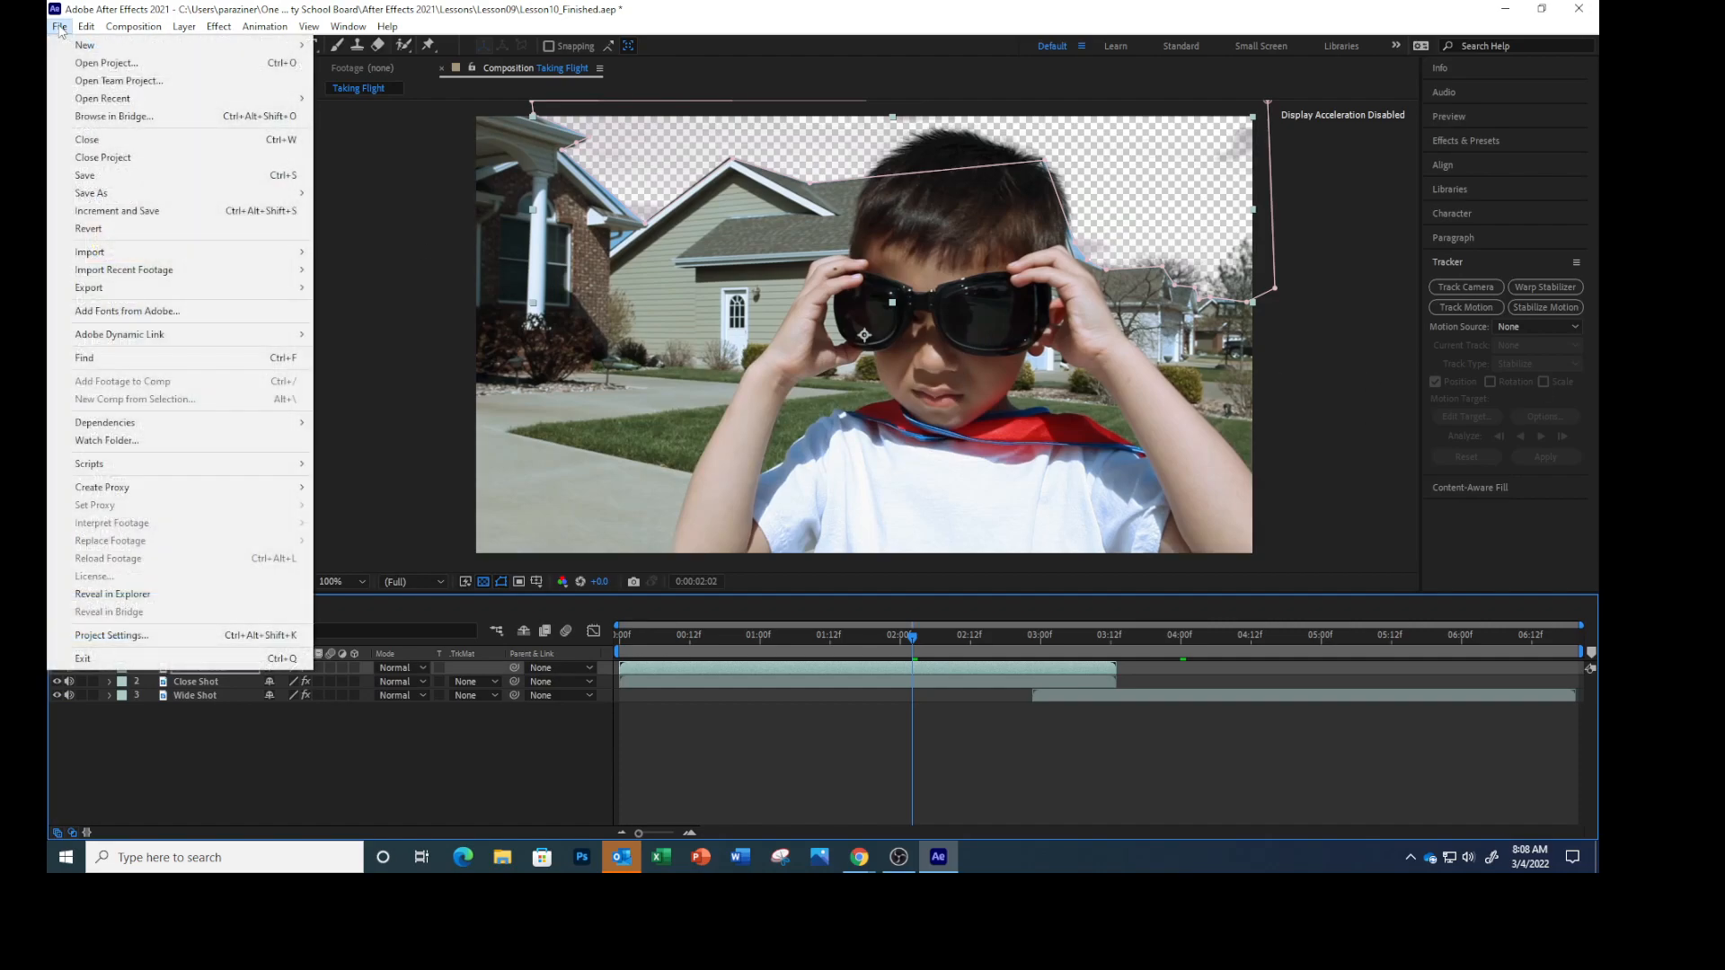
left_click(92, 176)
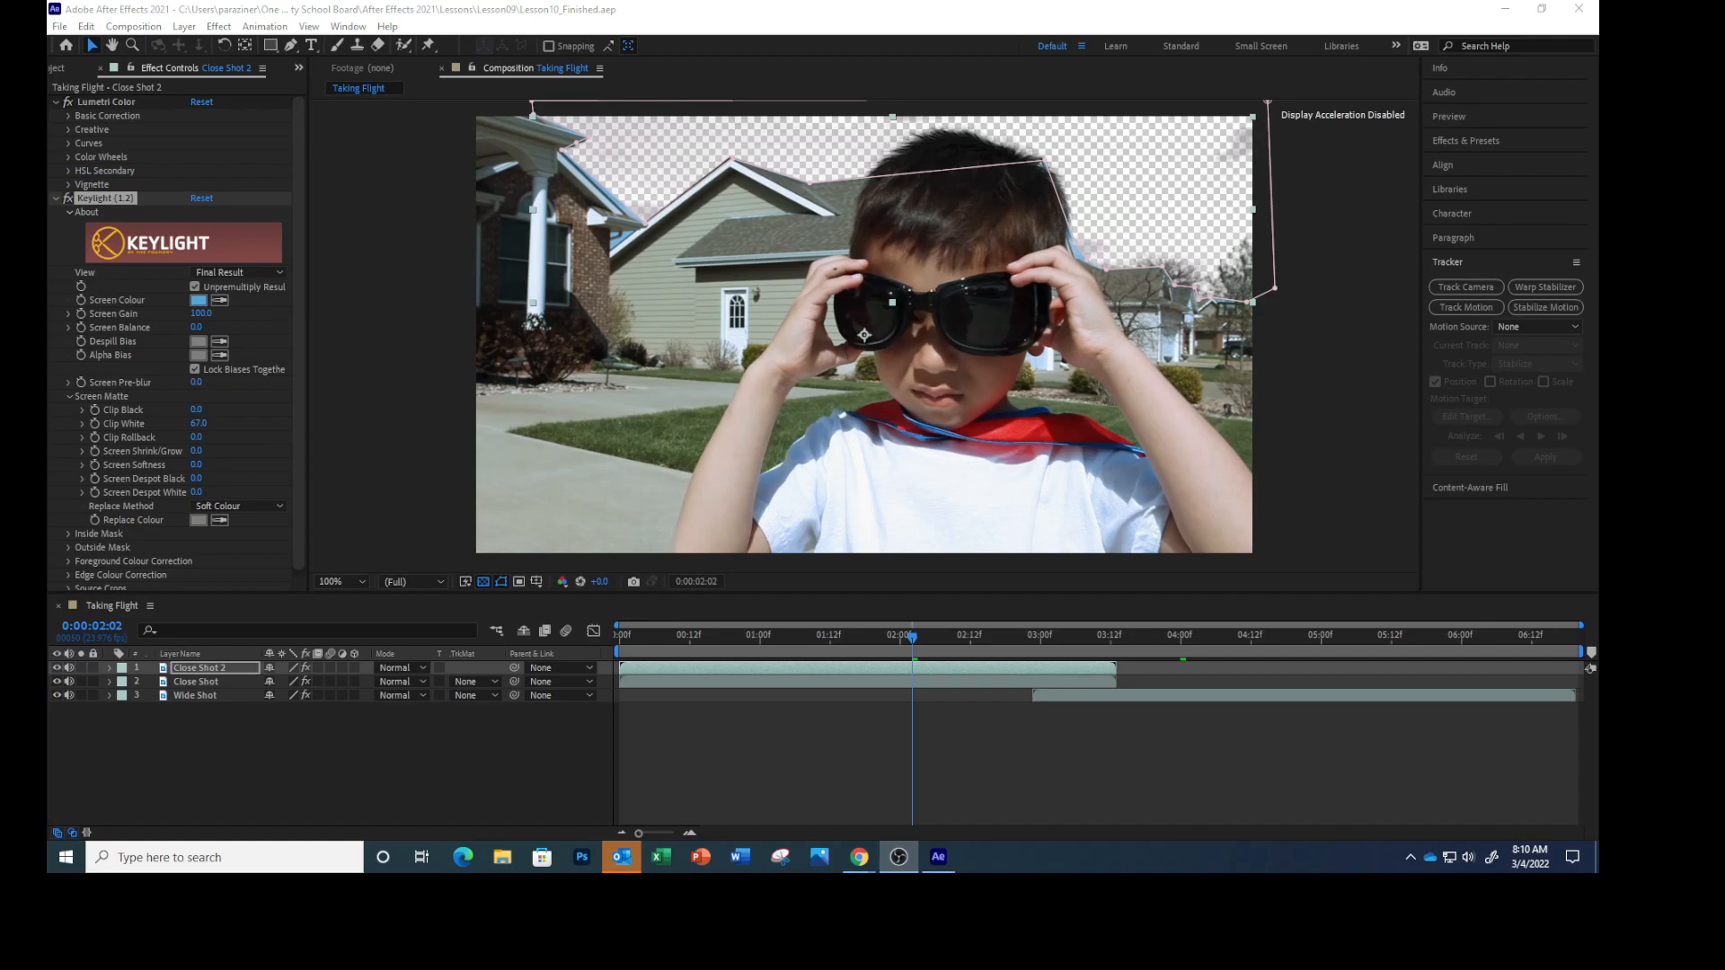
key("alt+Tab")
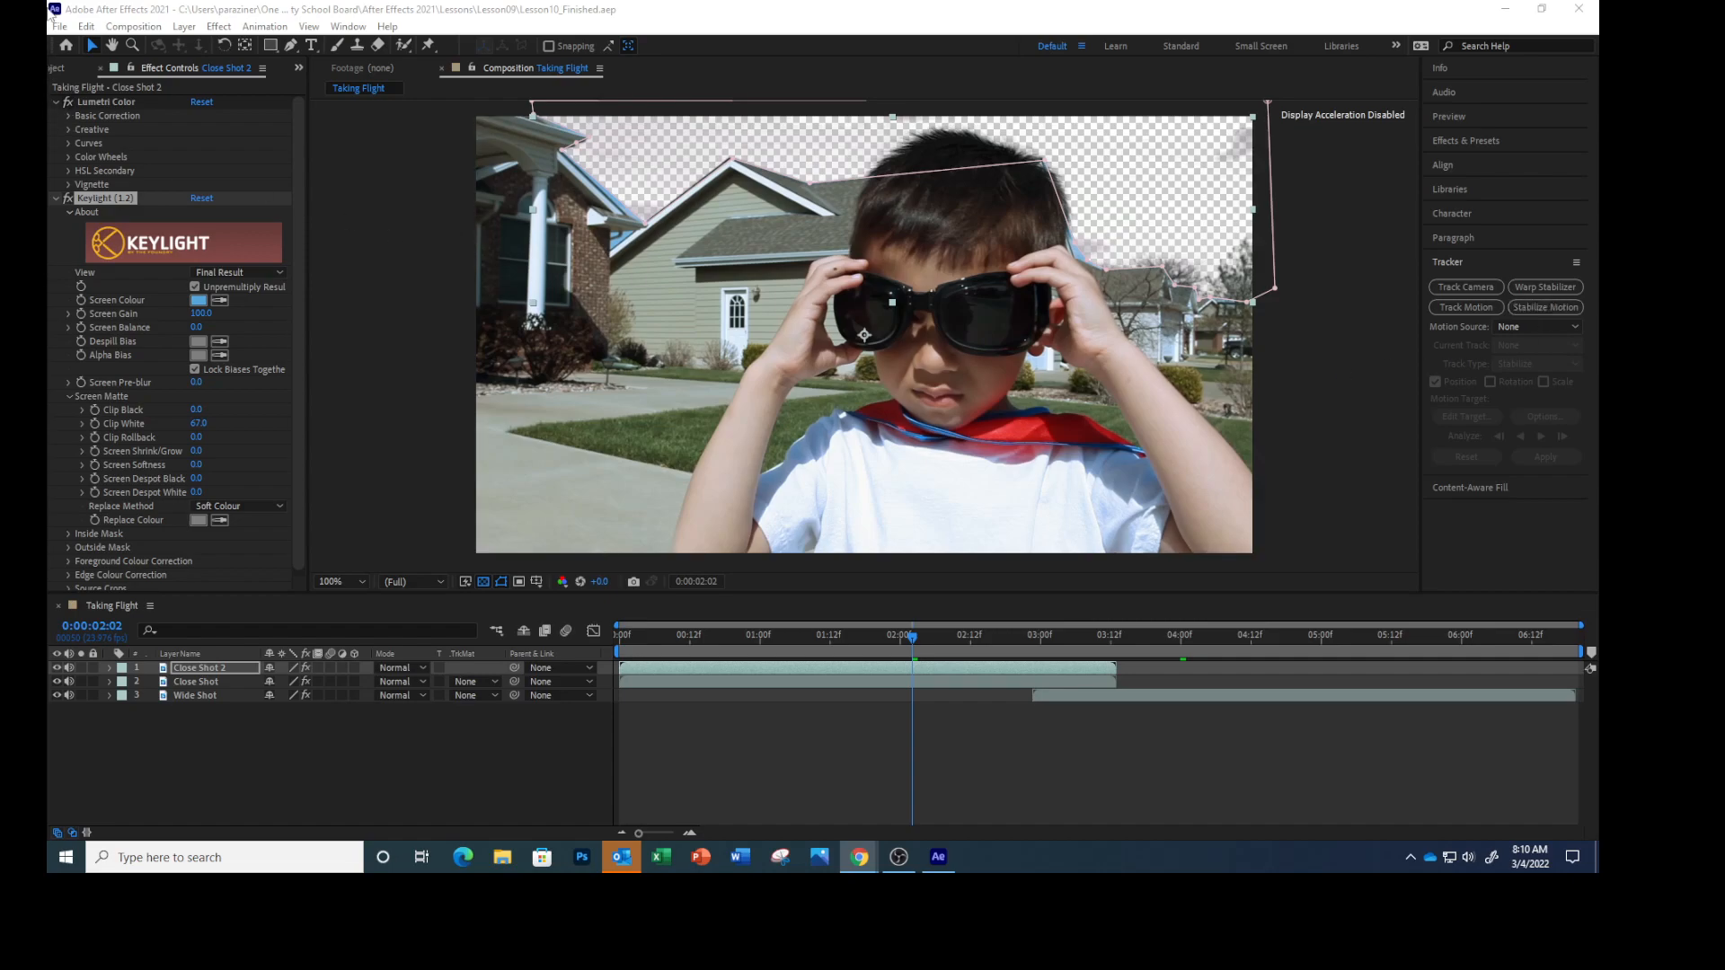
Insert storm_clouds.JPG as a layer between Close Shot and Wide Shot, trimming its end to match the Close Shot layers
left_click(57, 70)
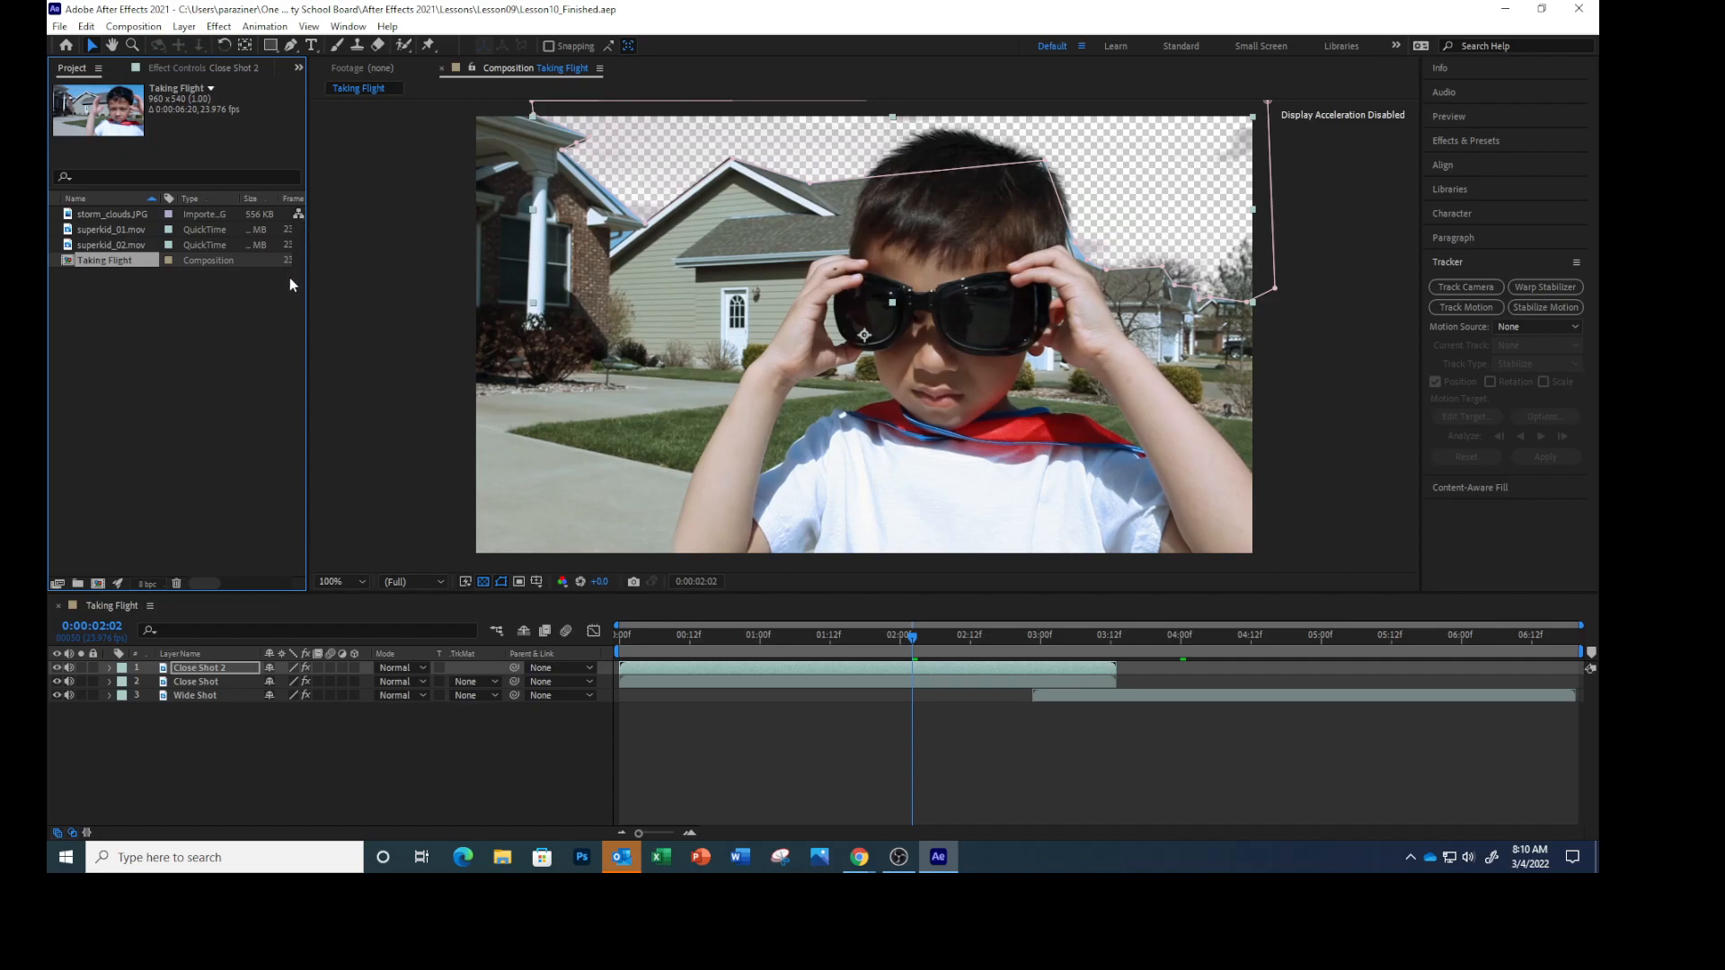
left_click_drag(104, 208, 213, 693)
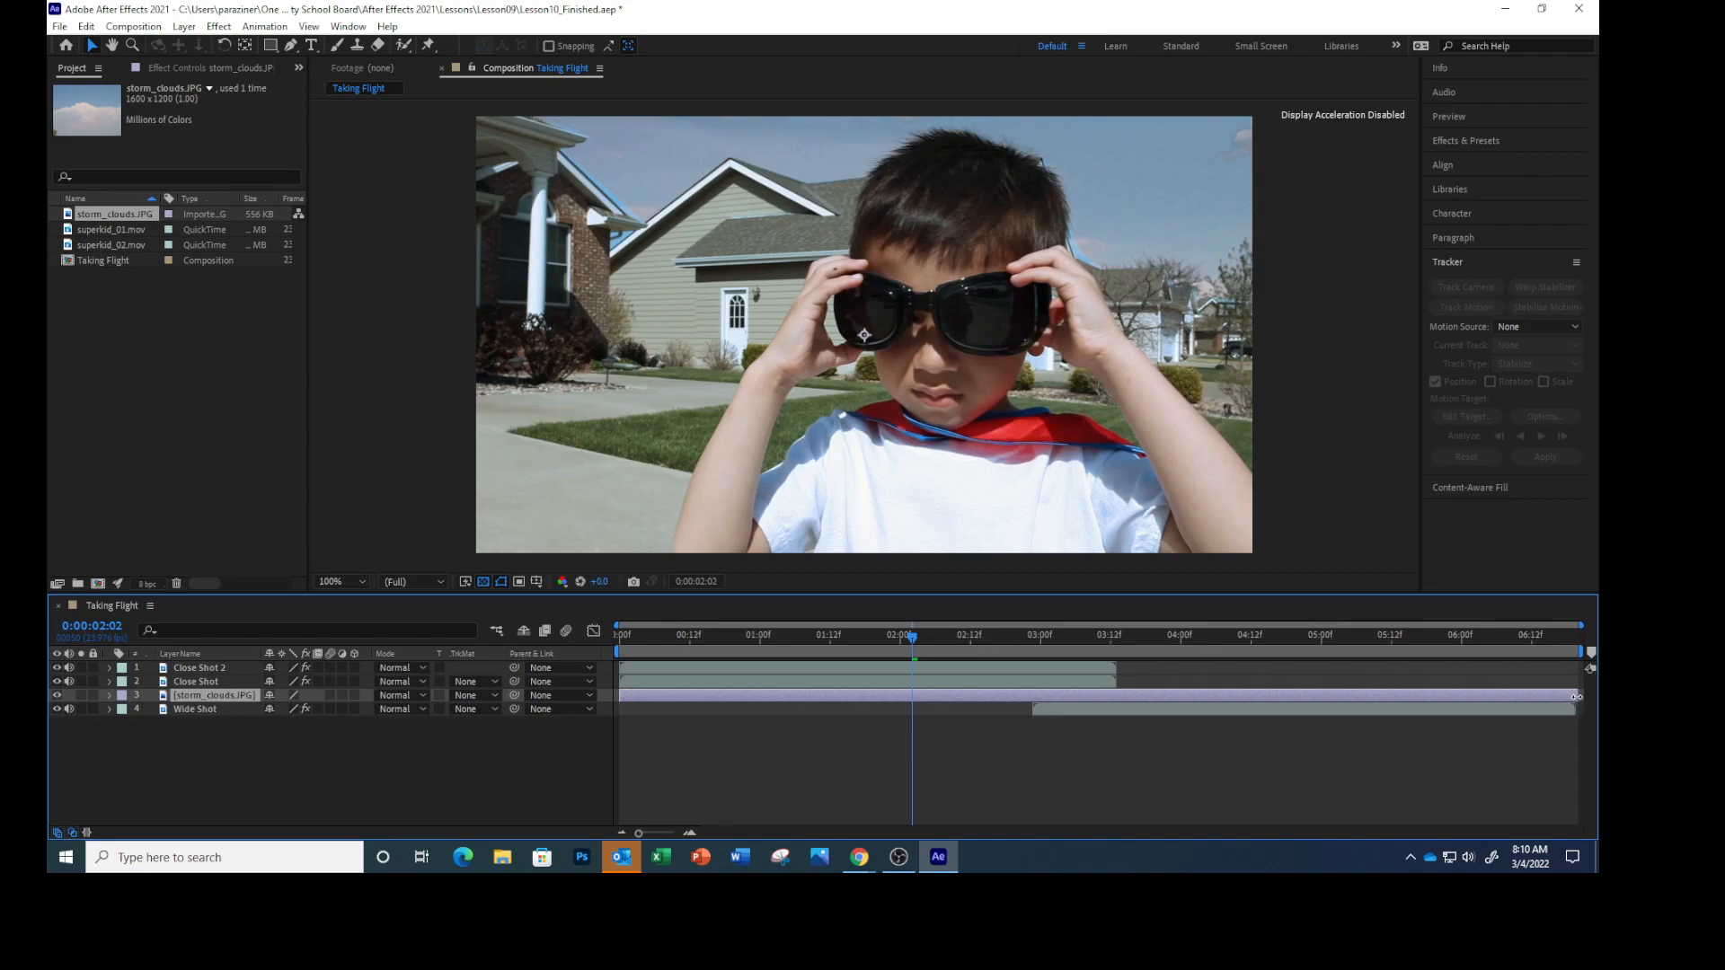
left_click_drag(1577, 696, 1117, 692)
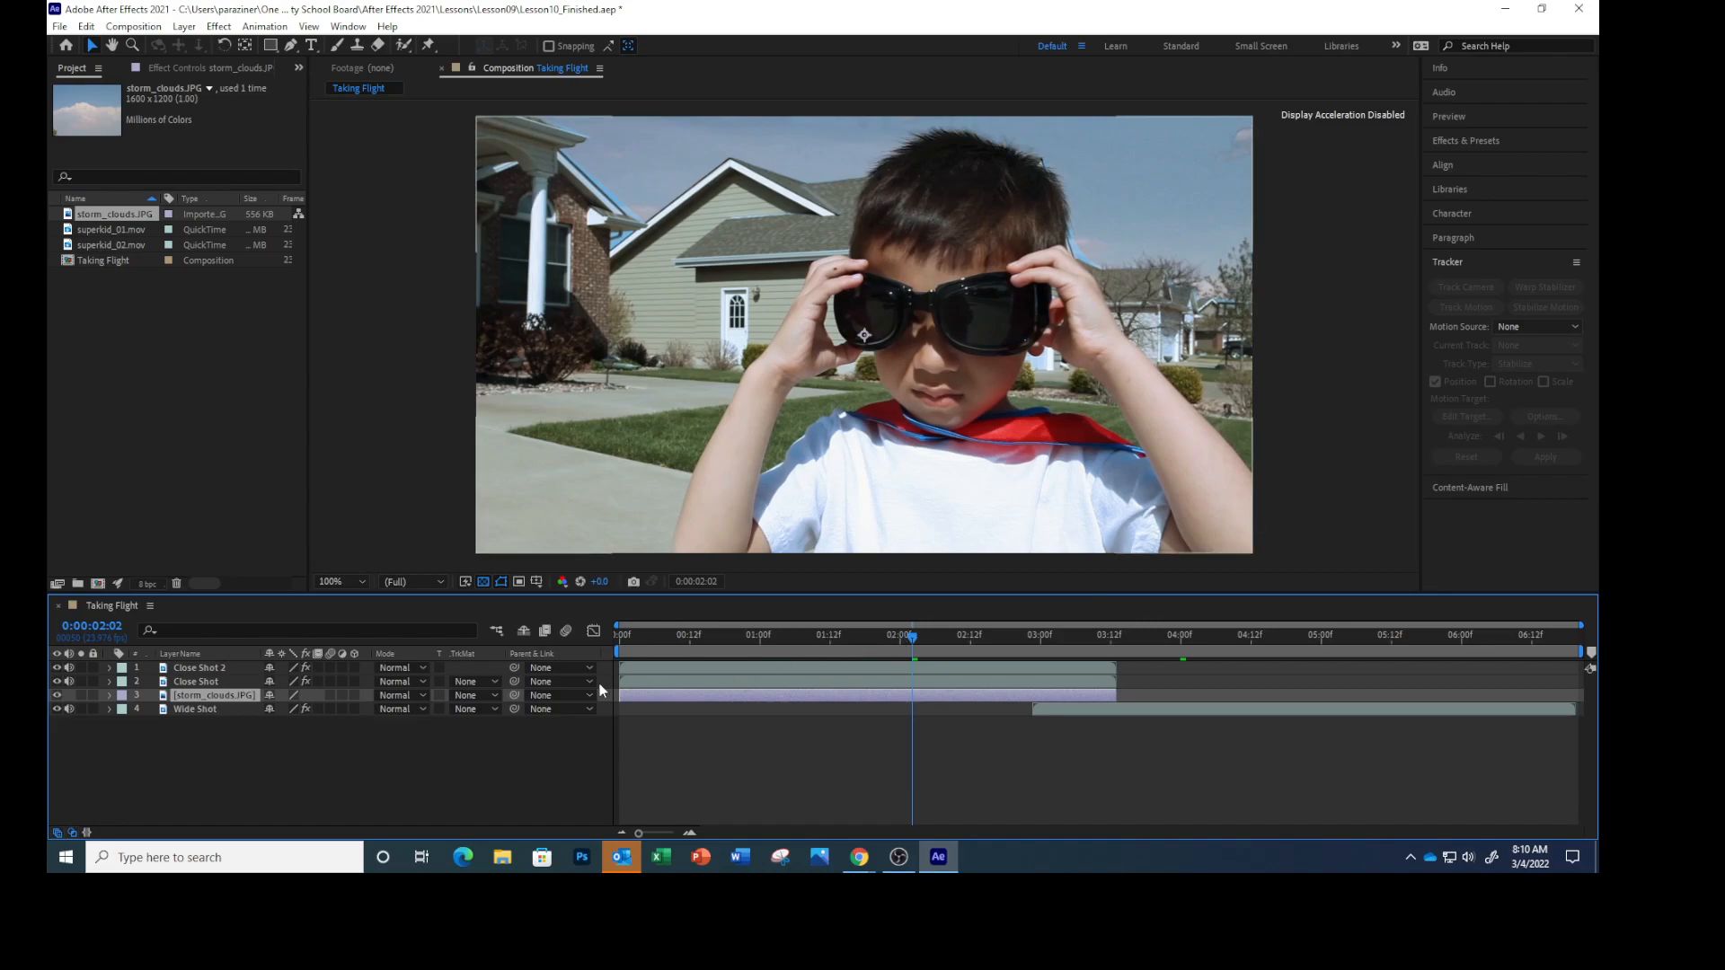
Scale the storm_clouds.JPG layer to 222%
key("s")
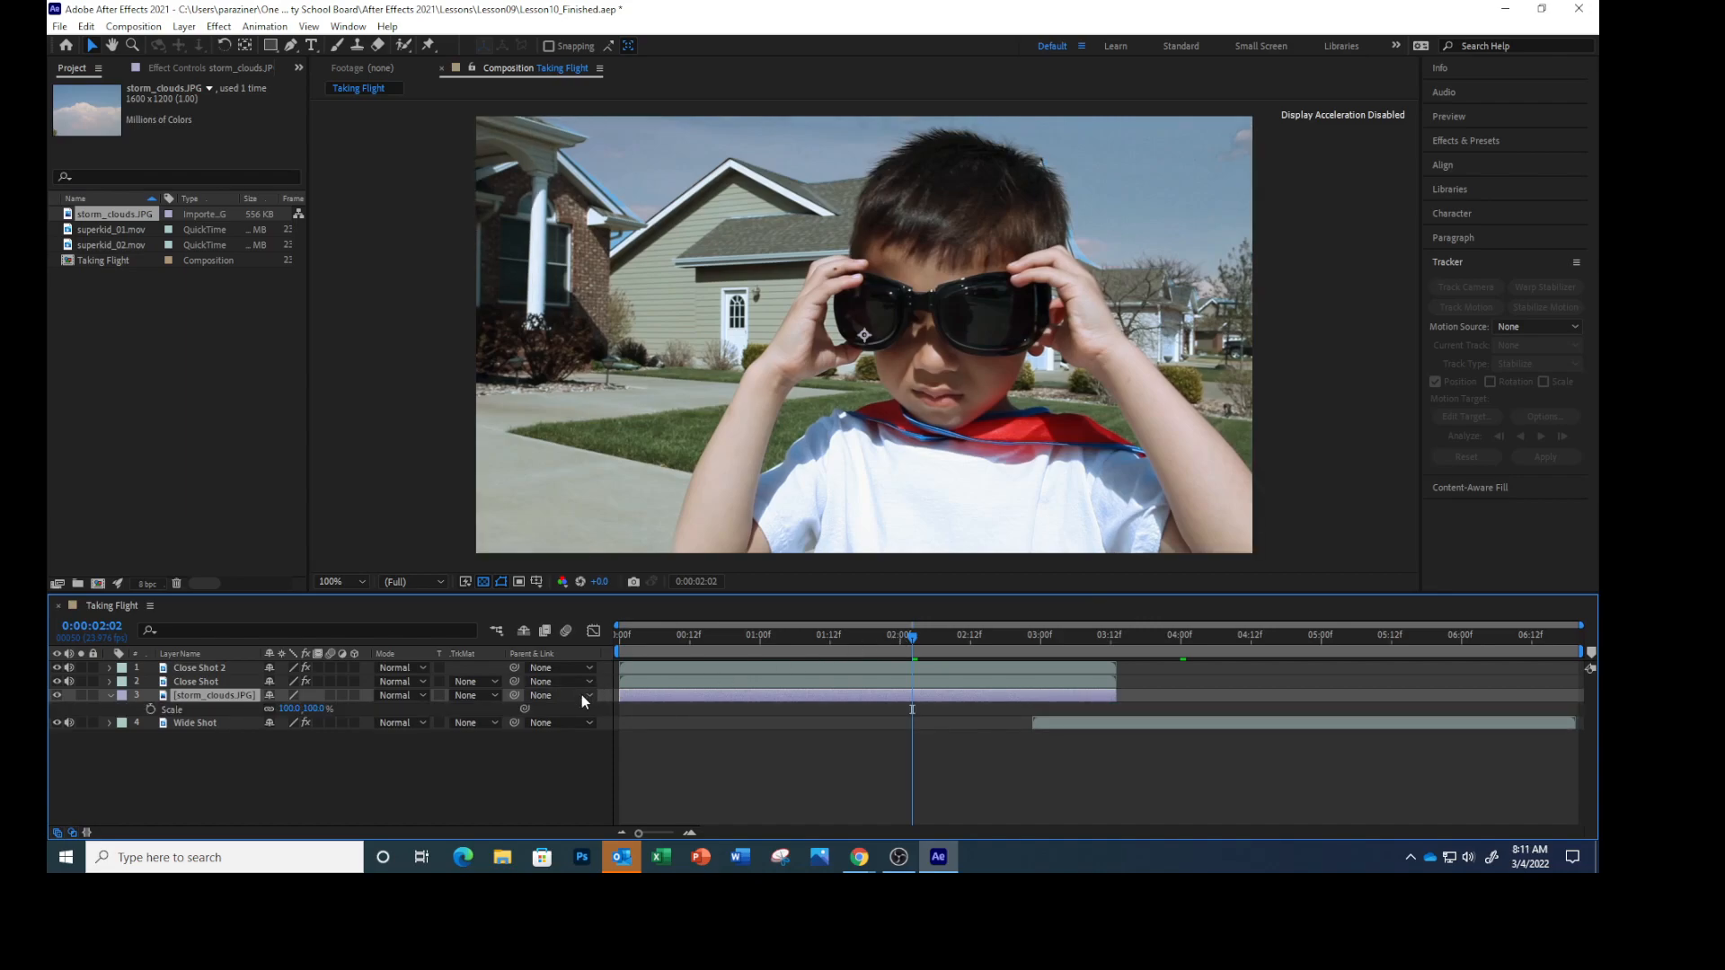
left_click(290, 709)
type("222")
key("Return")
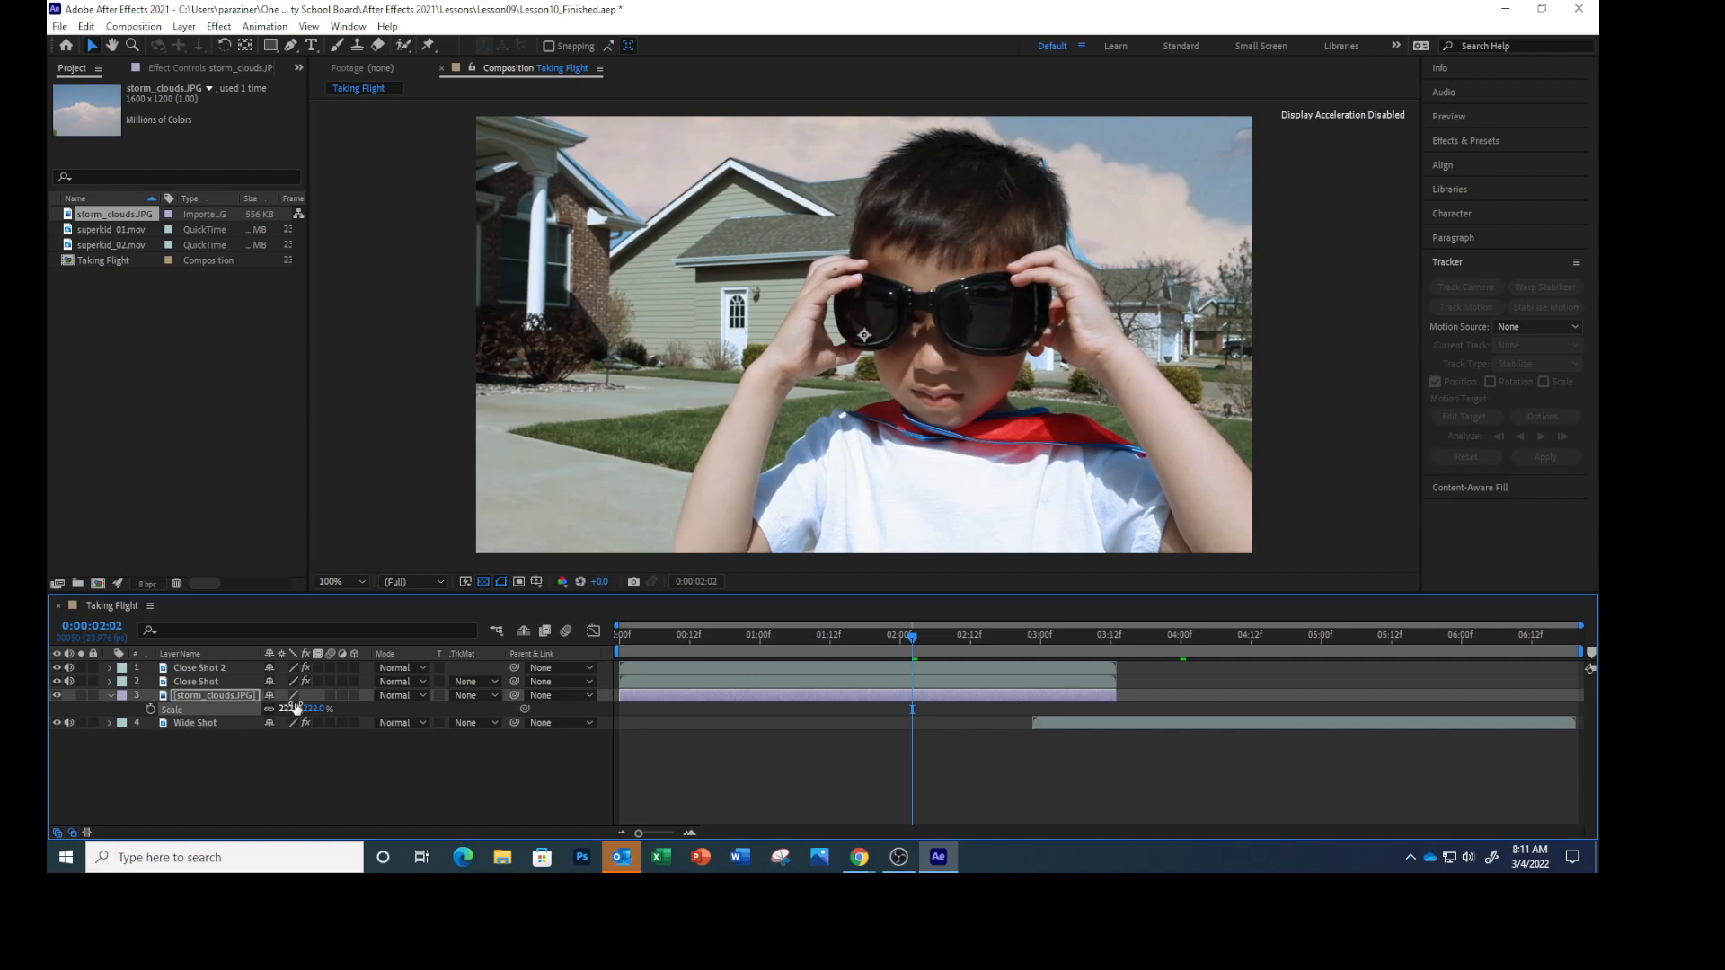
Set the storm_clouds.JPG layer's position to 580.5, 255.7, keeping its Scale property displayed
key("shift+p")
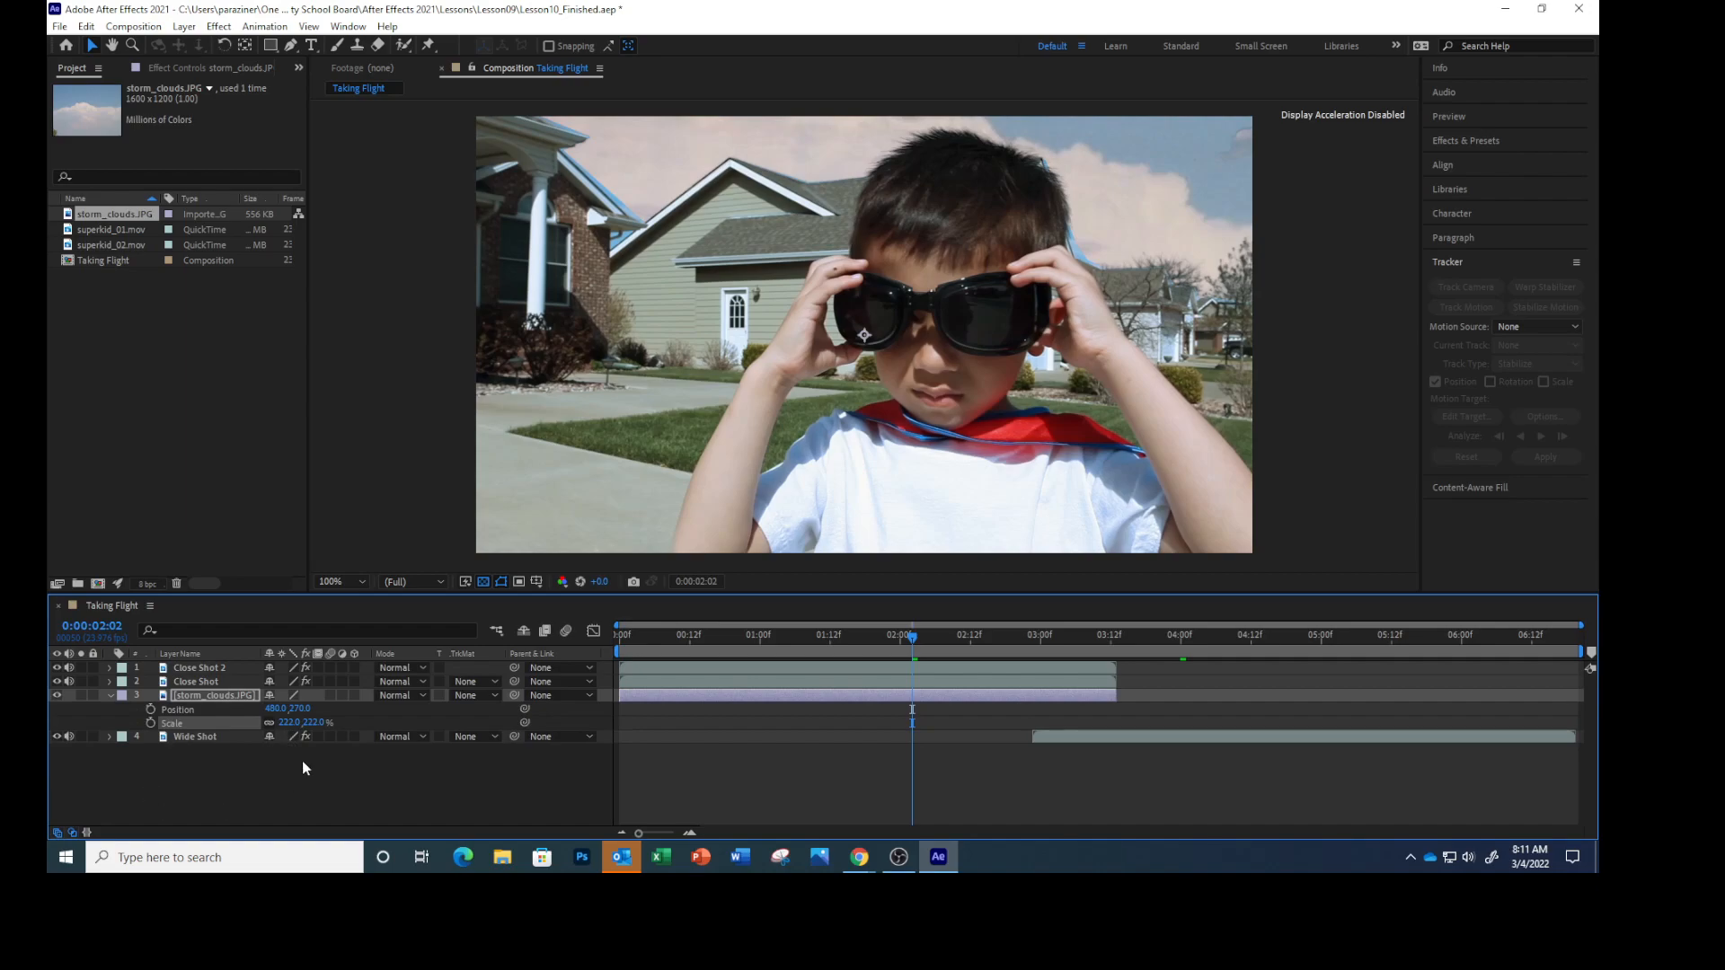
left_click(274, 707)
type("580.5")
key("Return")
left_click(300, 708)
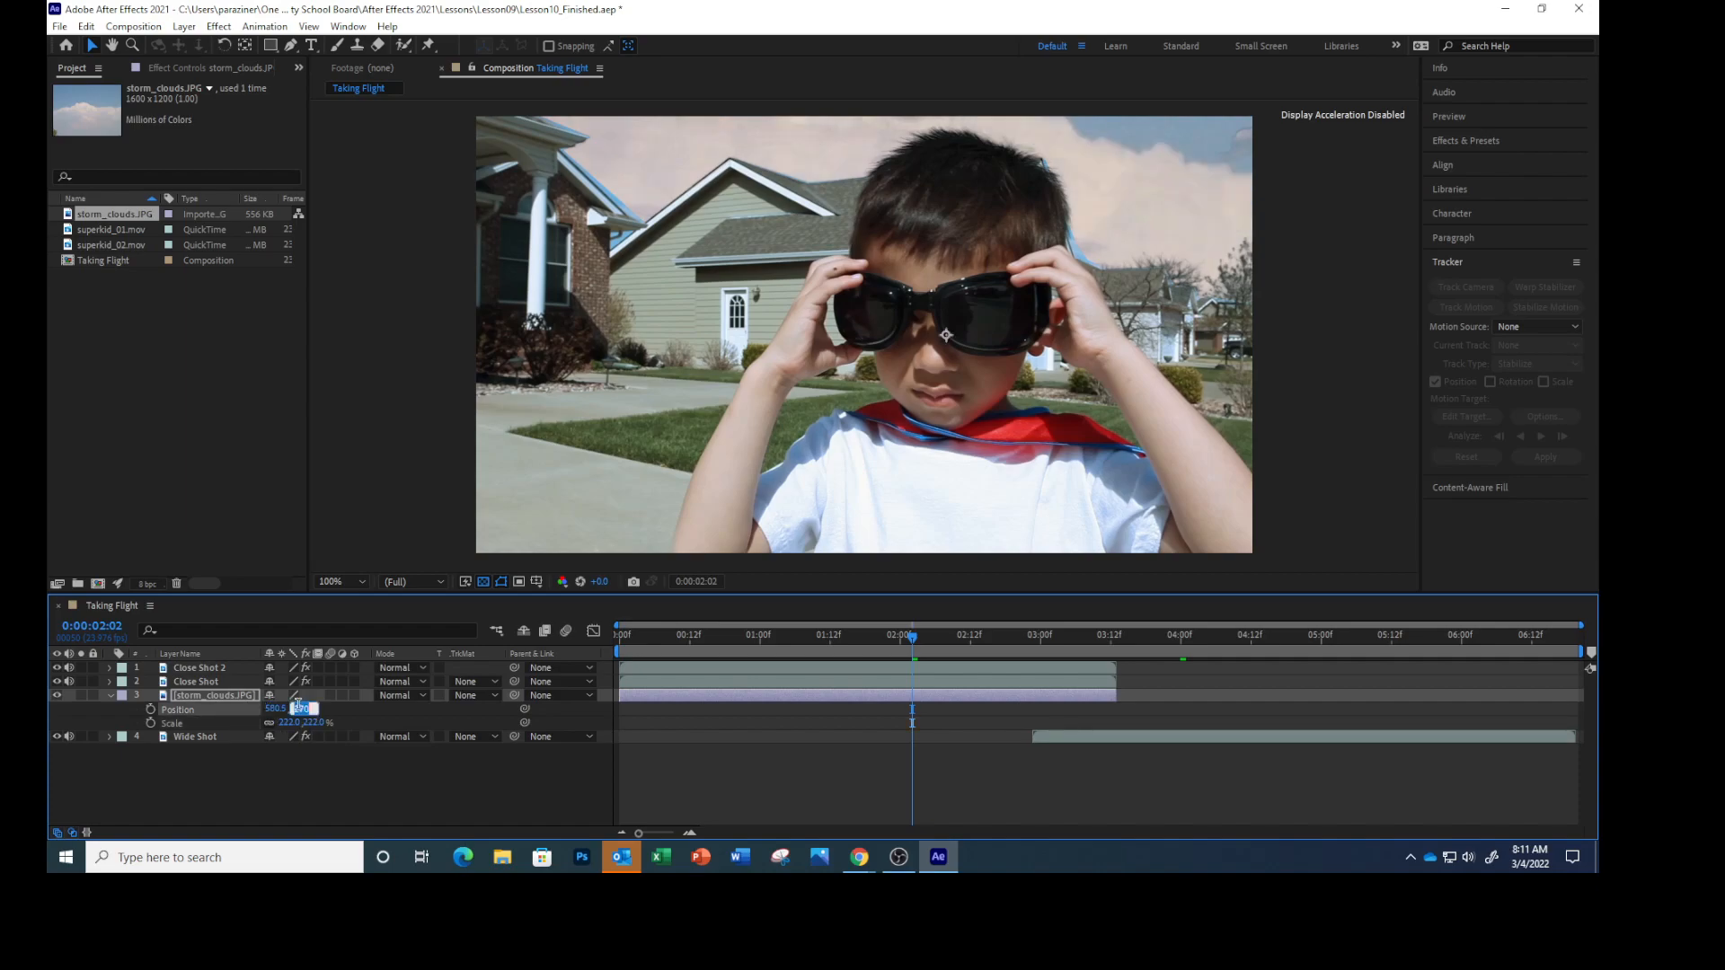
type("257")
key("Return")
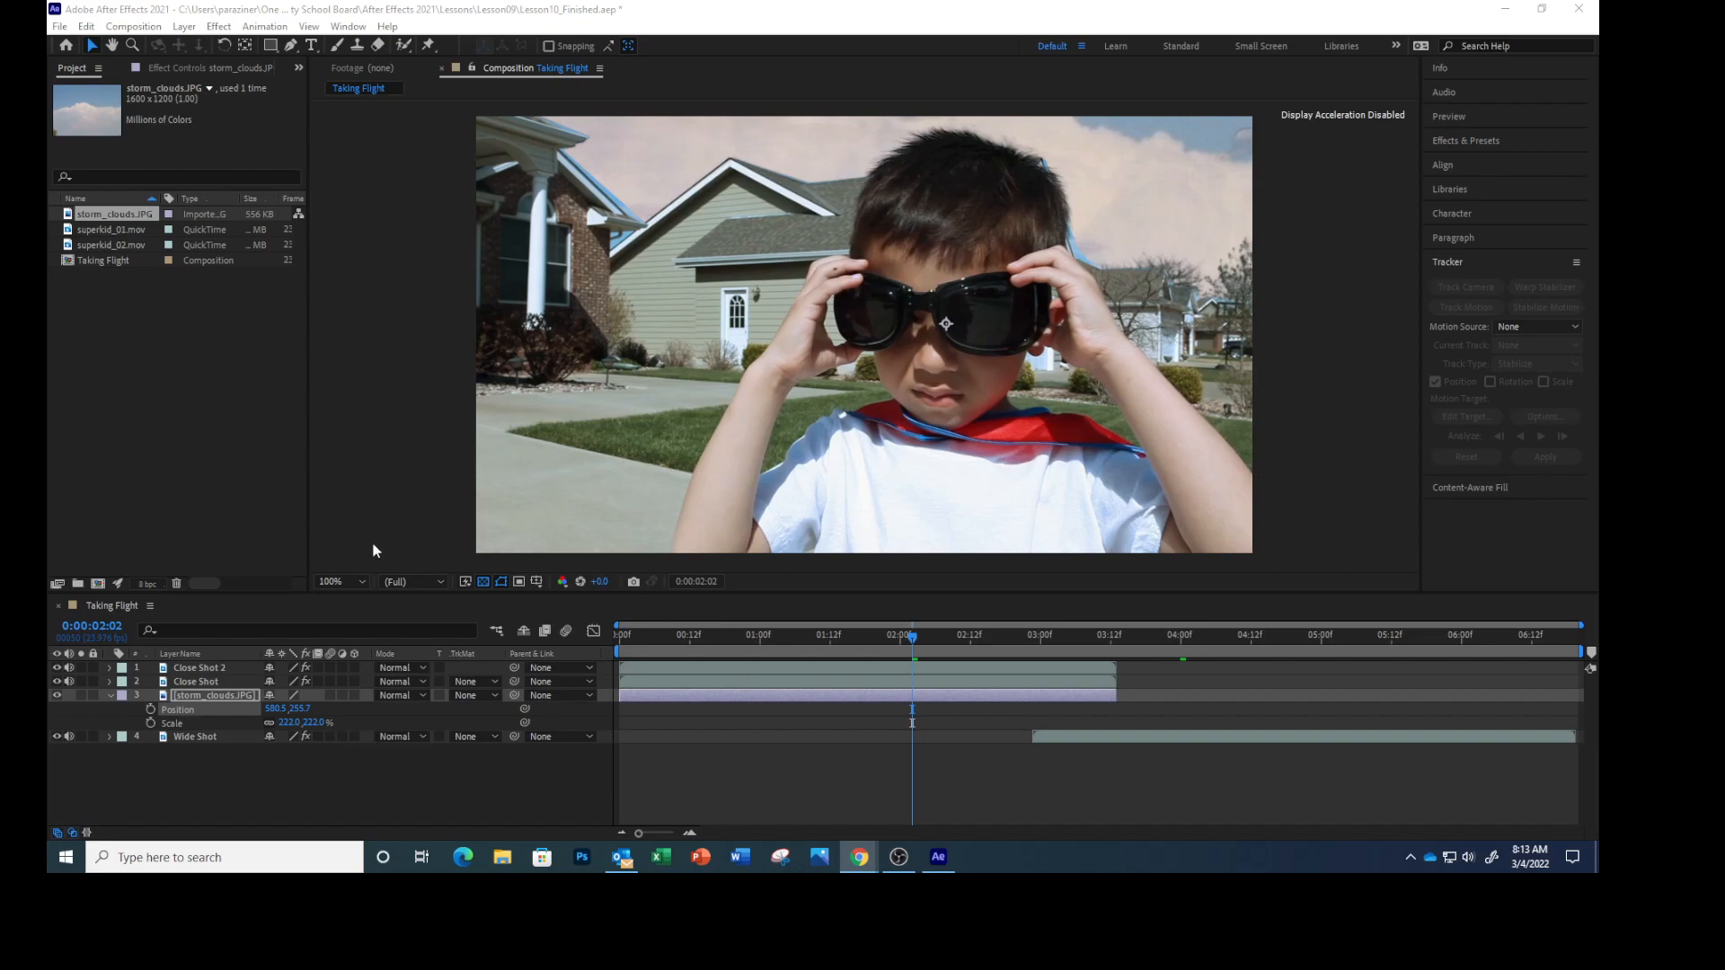
Apply the Auto Levels color correction effect to the storm_clouds.JPG layer and set its White Clip to 1.00%
left_click(195, 695)
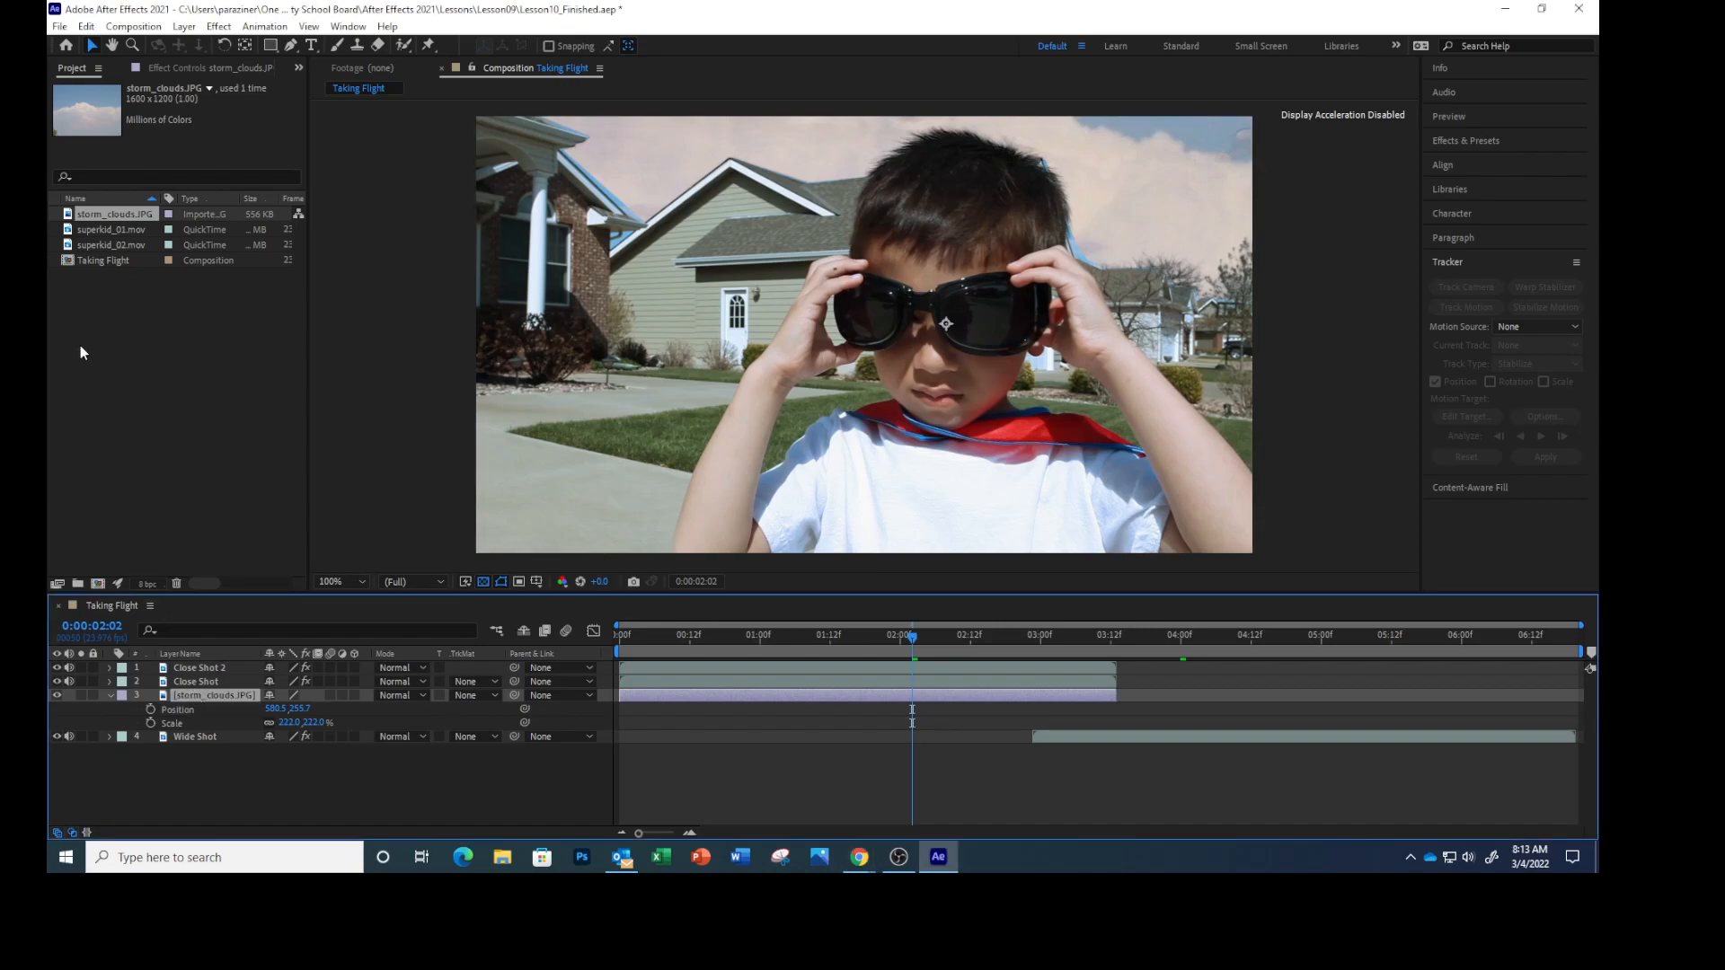
left_click(212, 33)
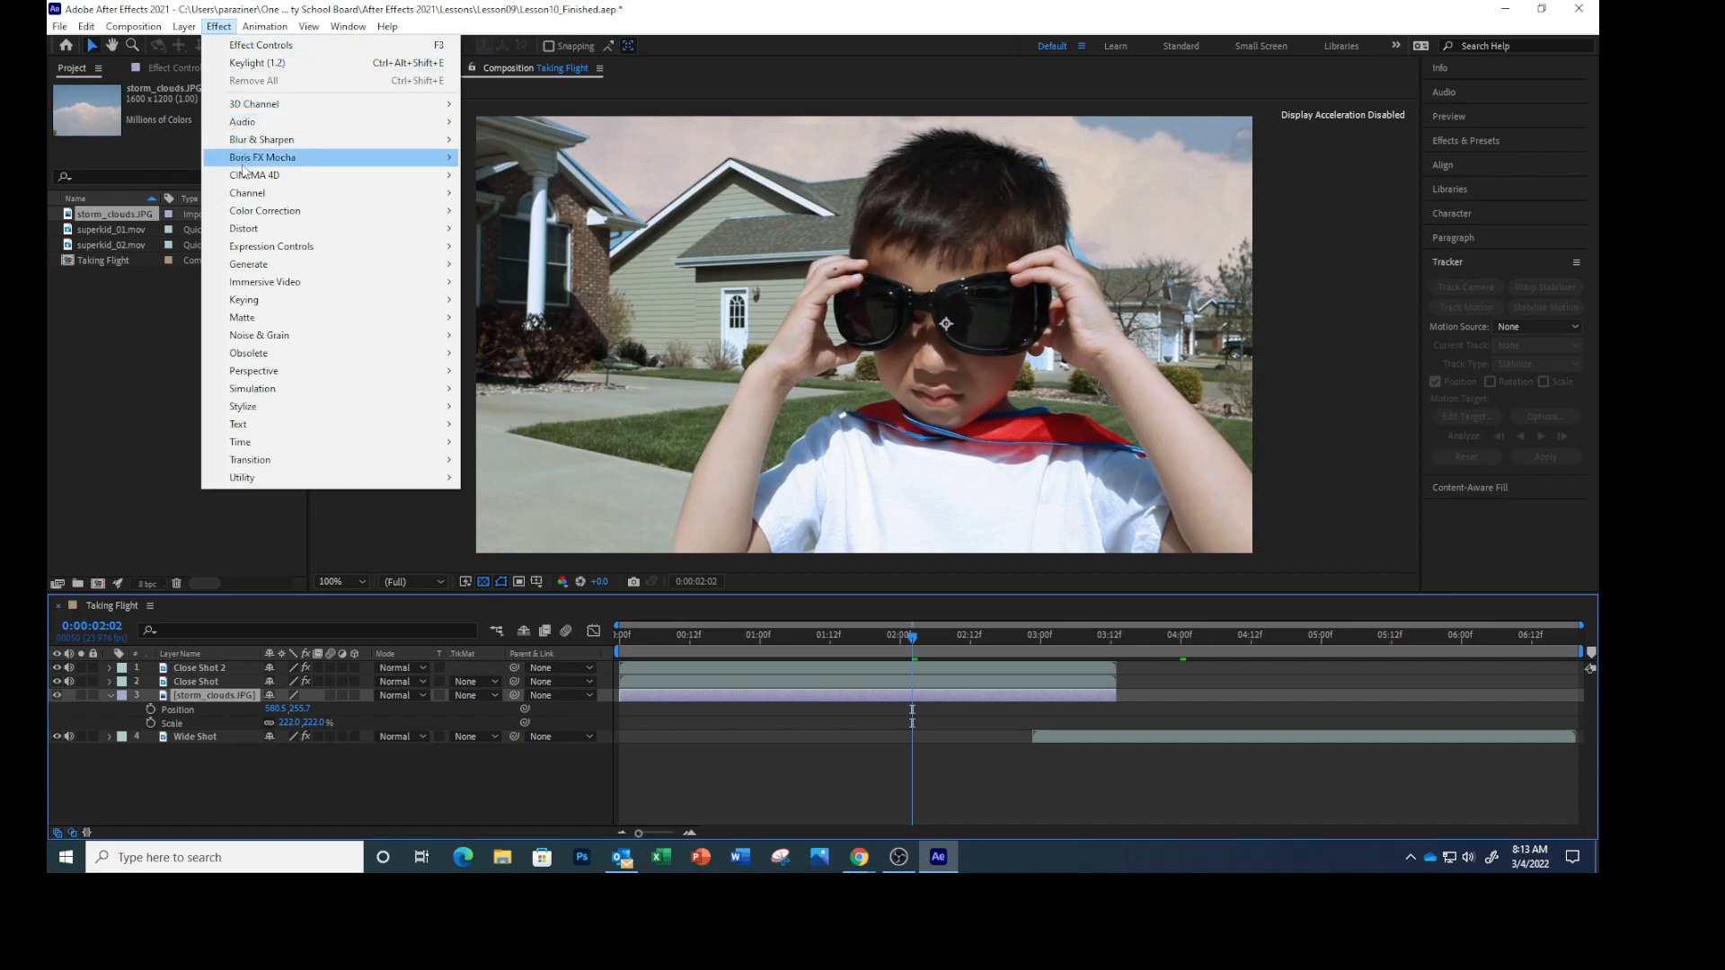
mouse_move(251, 212)
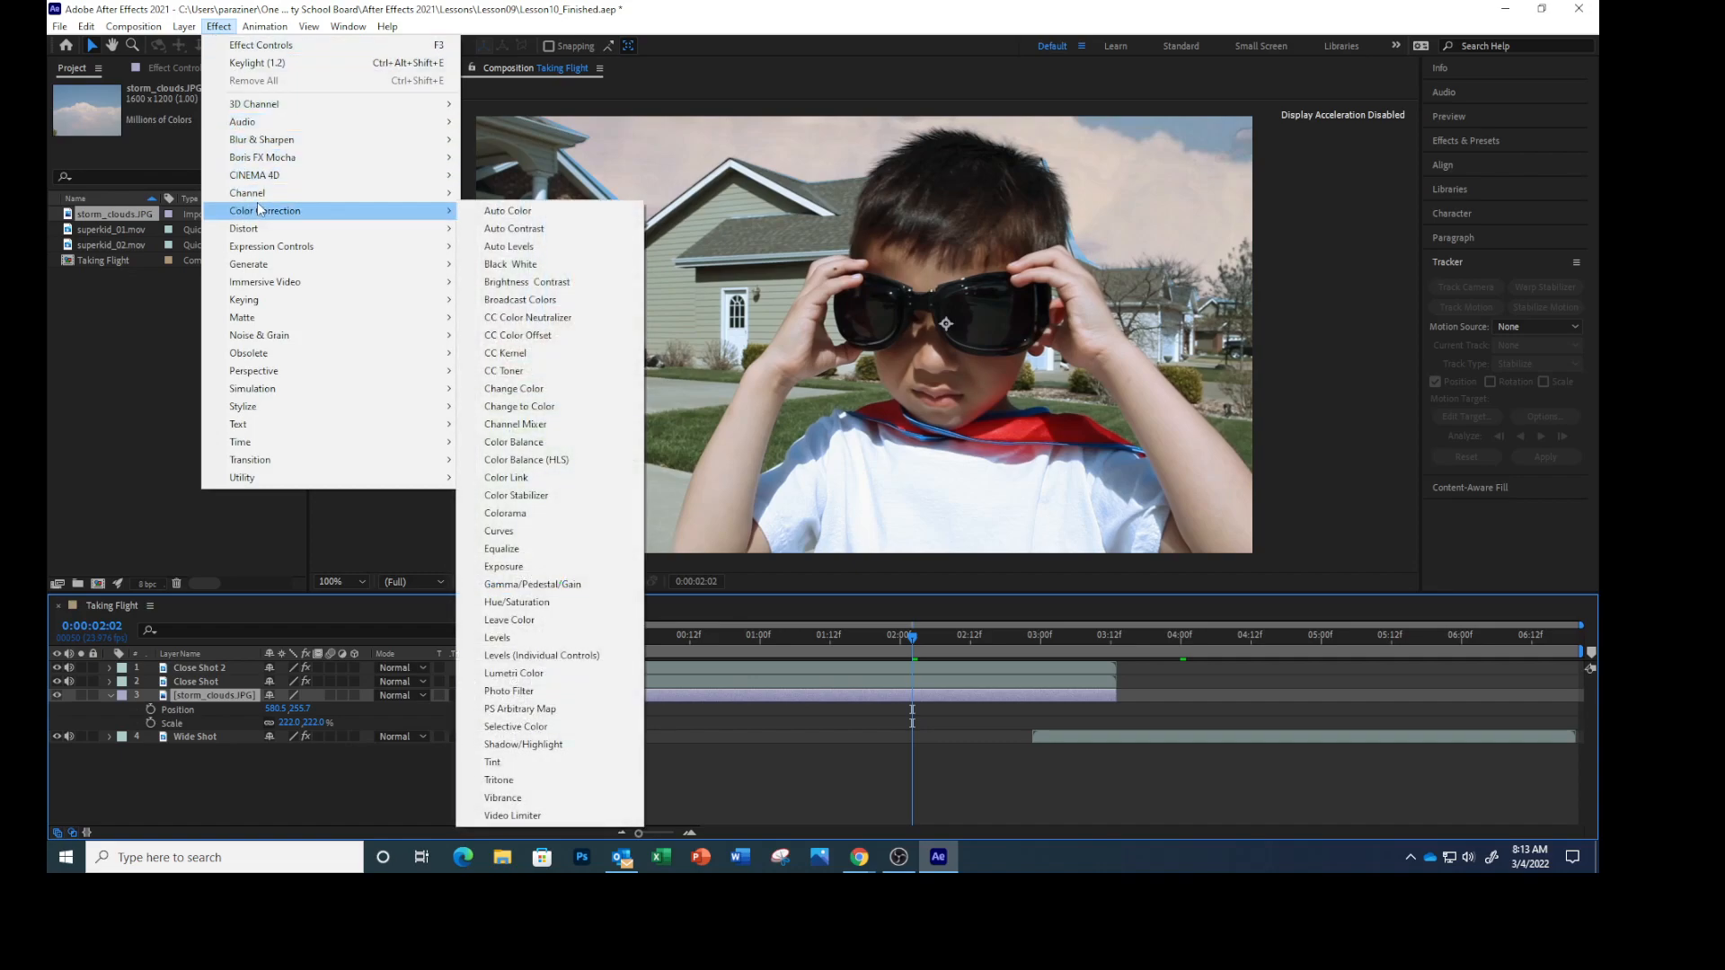
left_click(491, 246)
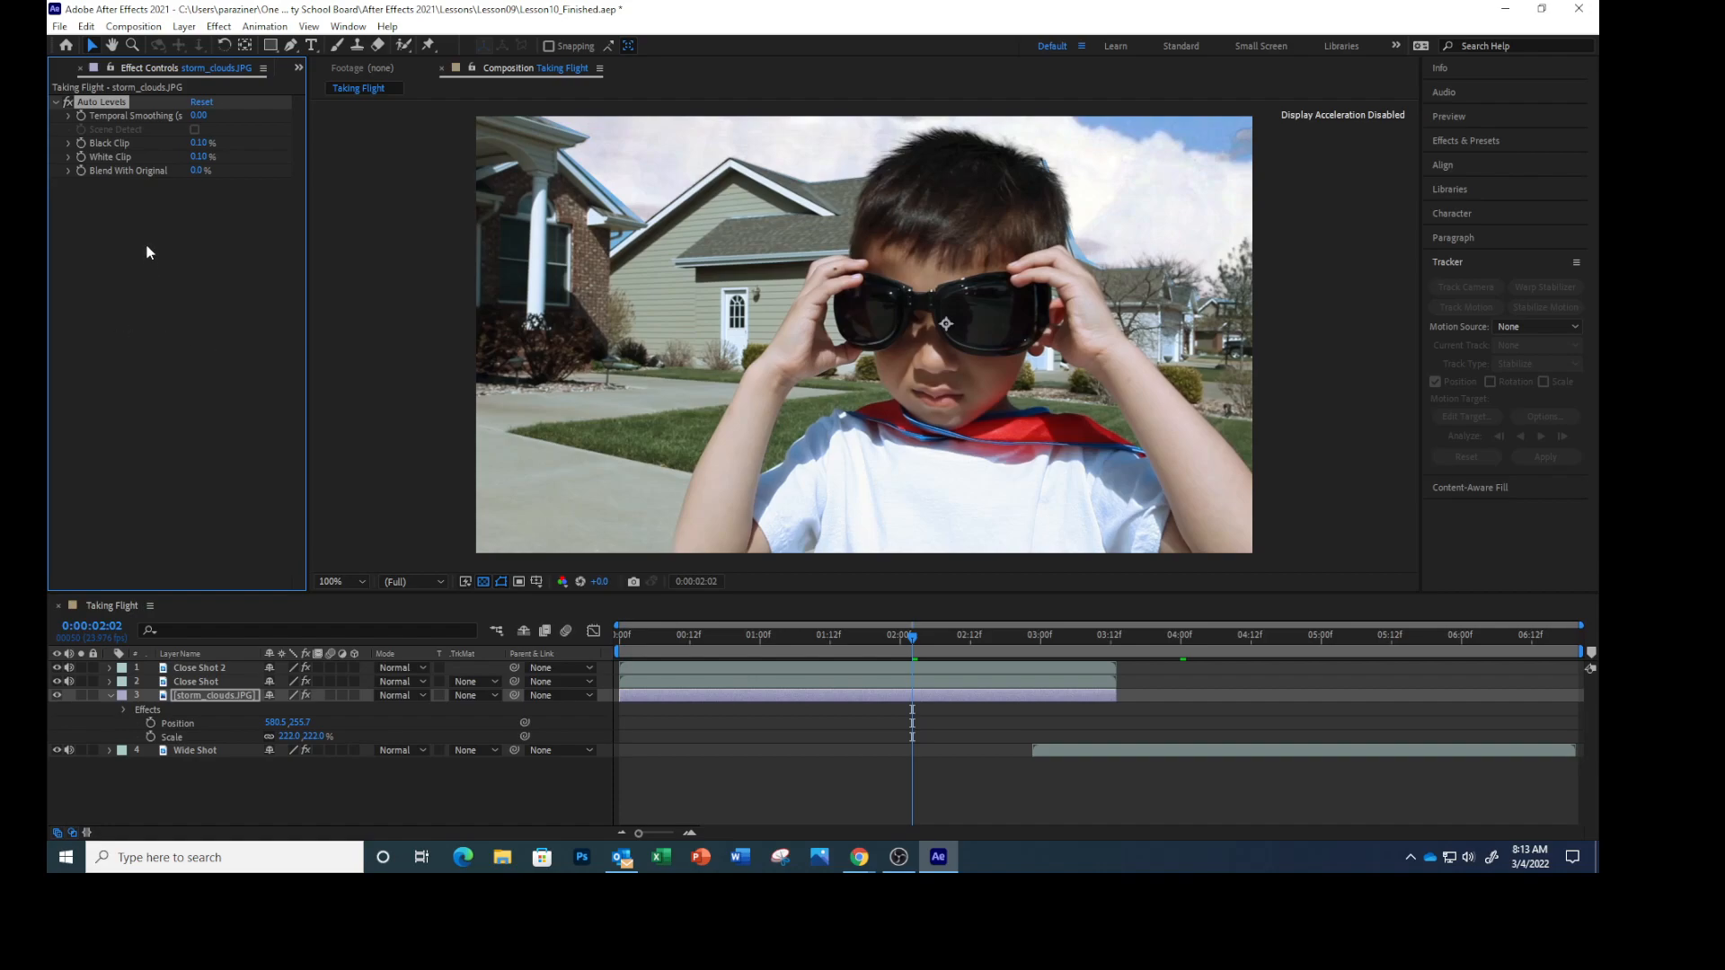
left_click(198, 157)
type("0")
key("Return")
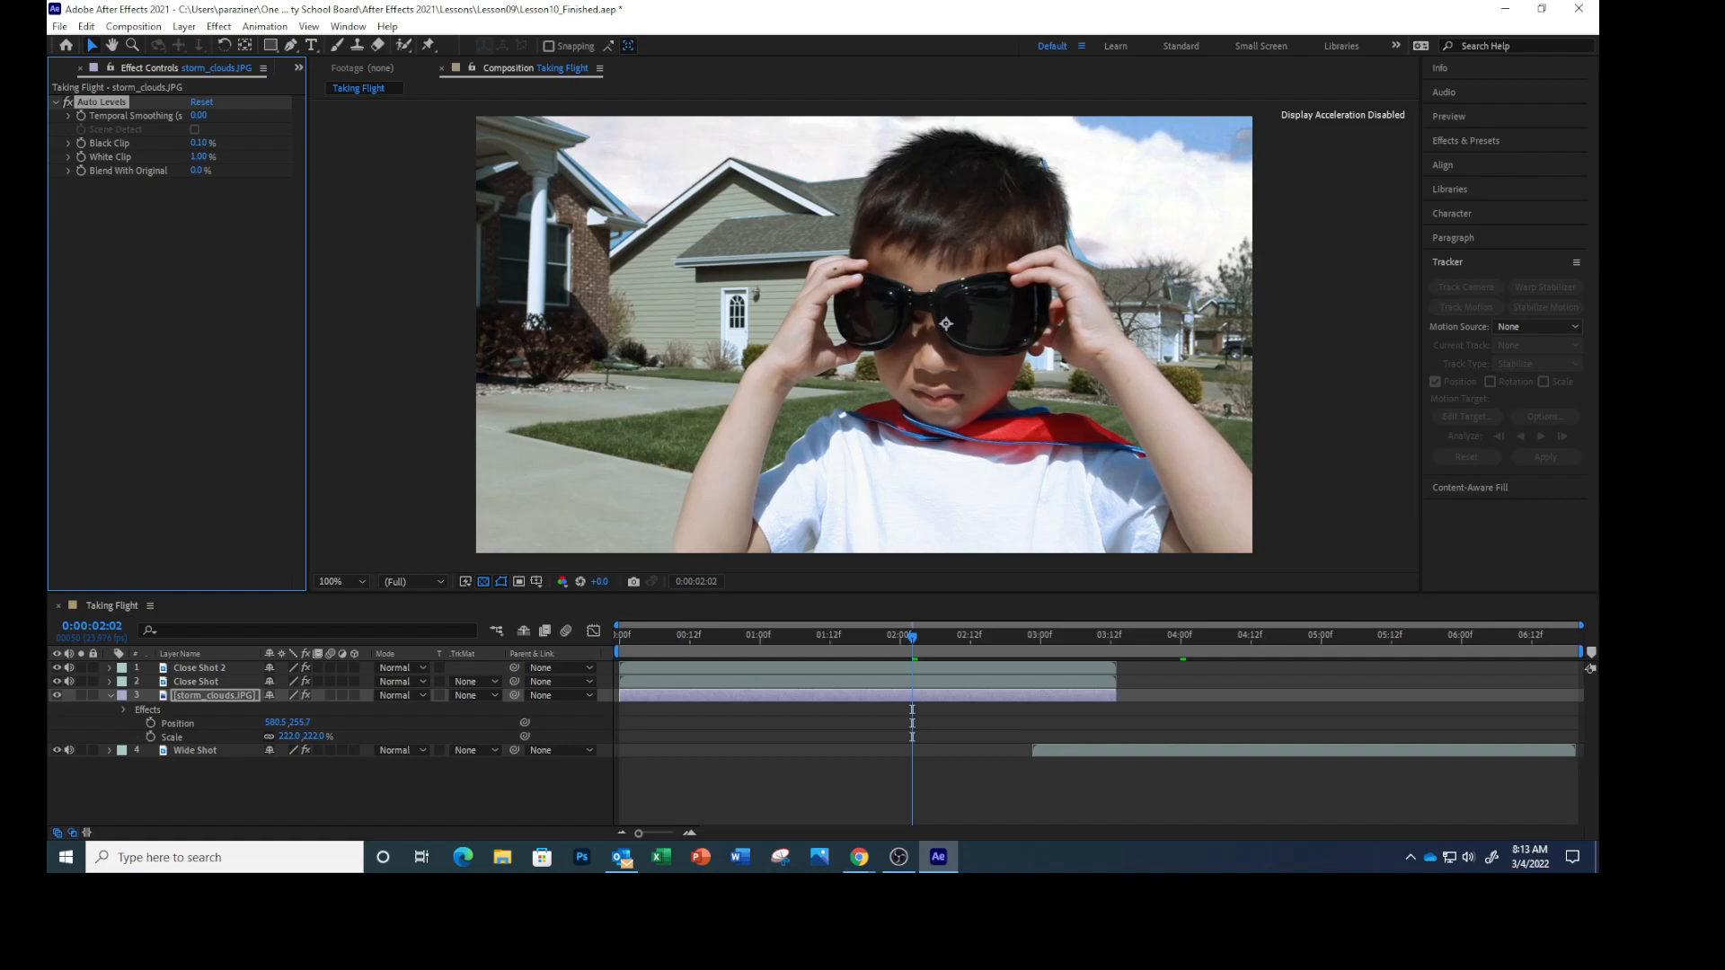
Save the project
key("alt+Tab")
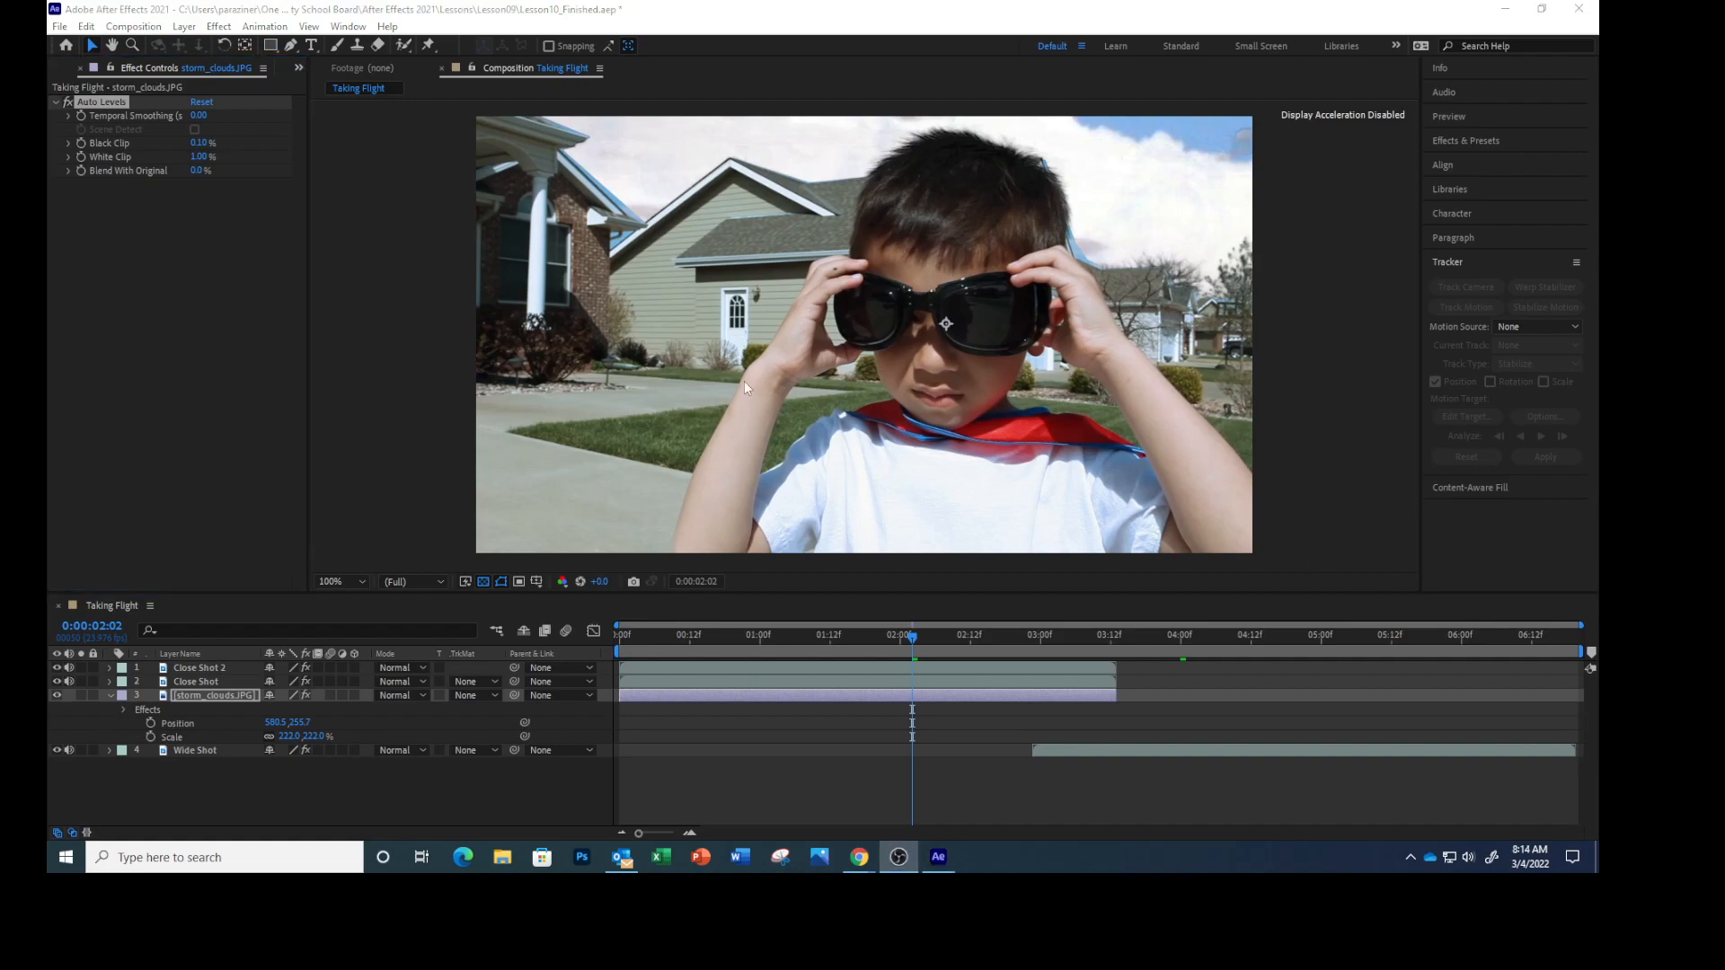
left_click(59, 27)
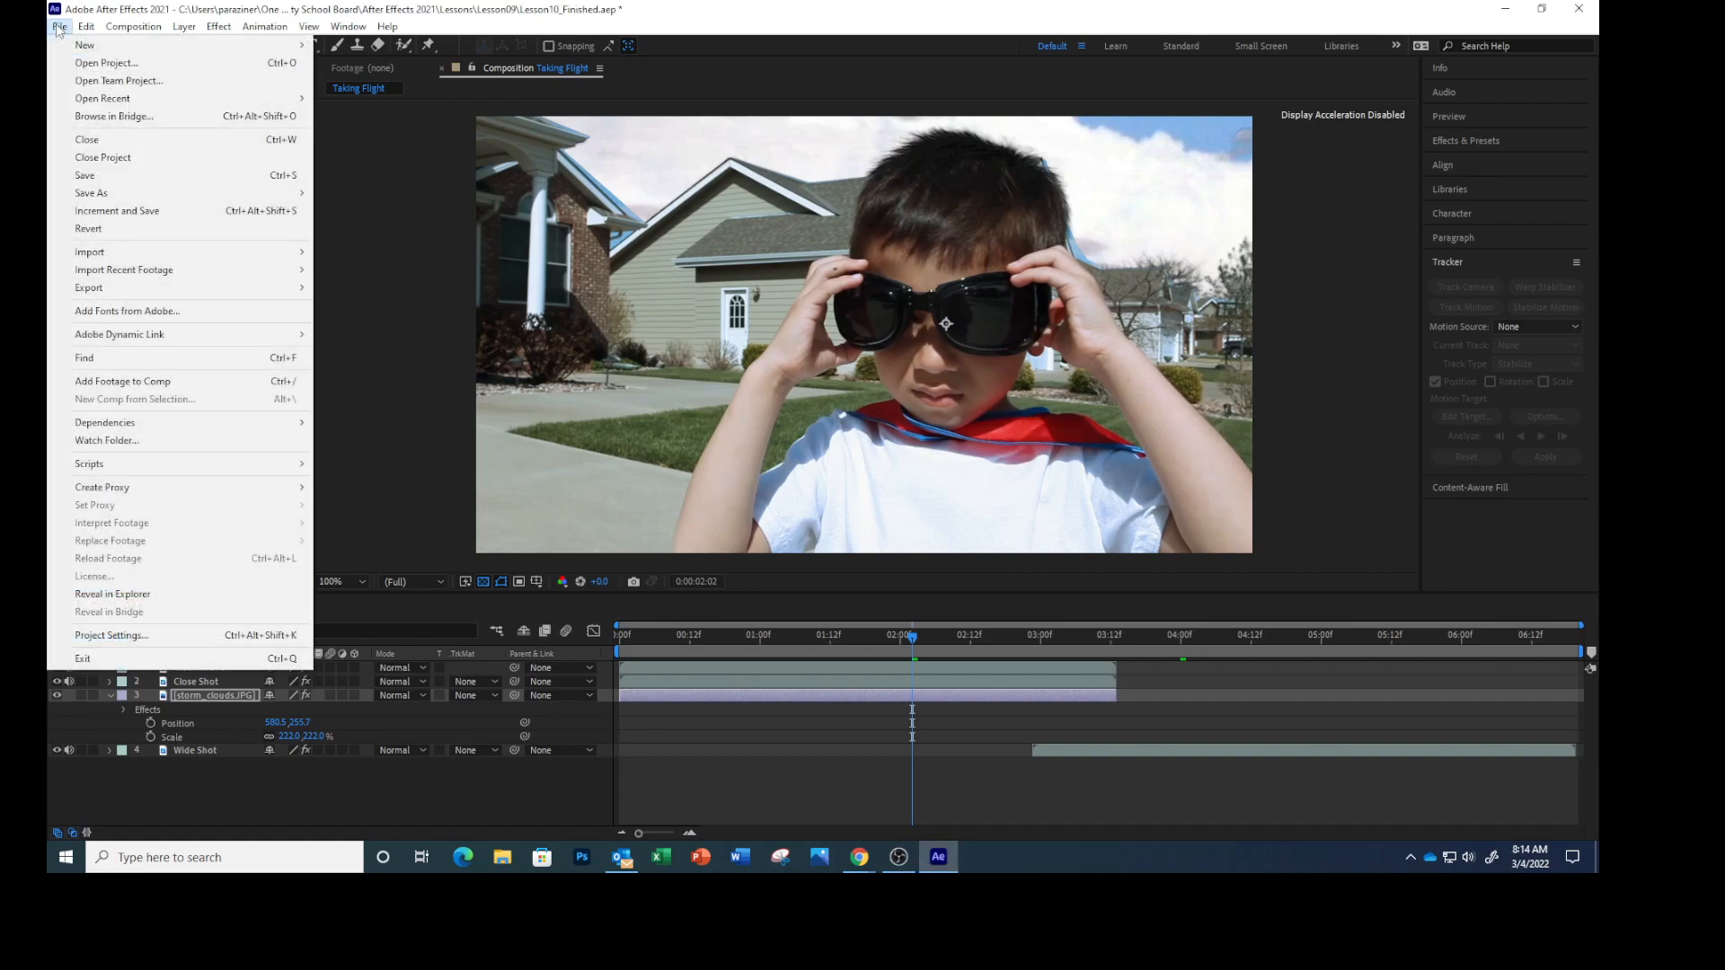